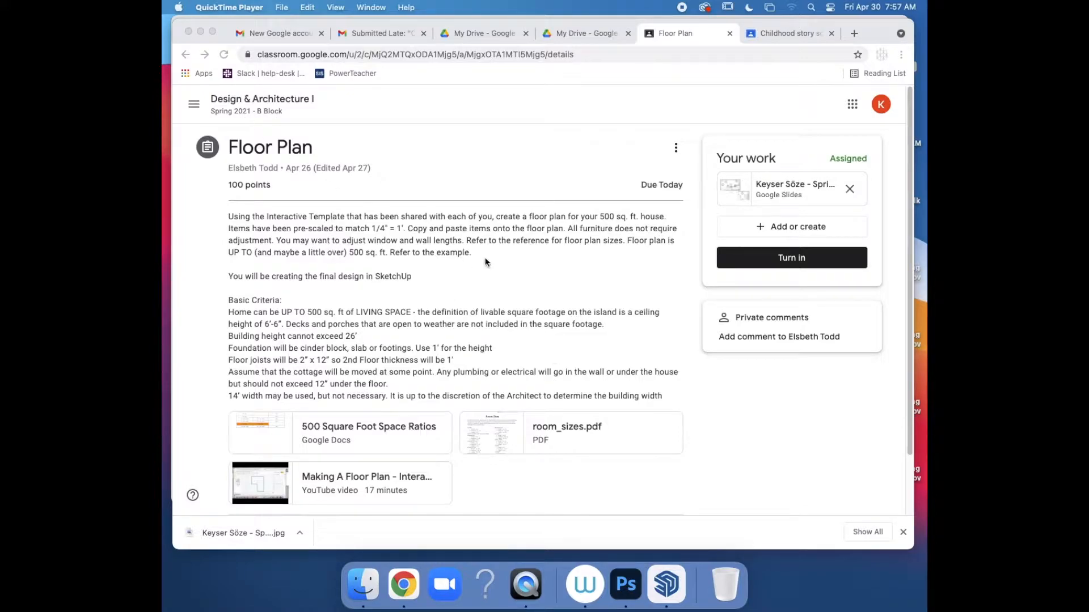
Step: Open the floor plan slides attached to the assignment and show the guides over the first slide
{"action": "left_click", "coordinate": [771, 192]}
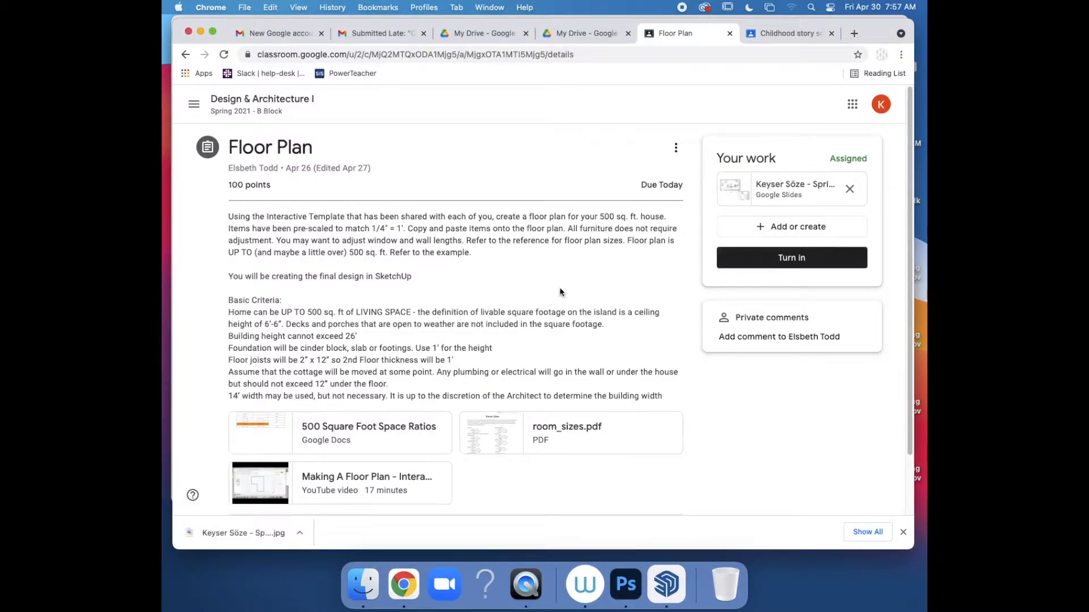
{"action": "left_click", "coordinate": [761, 194]}
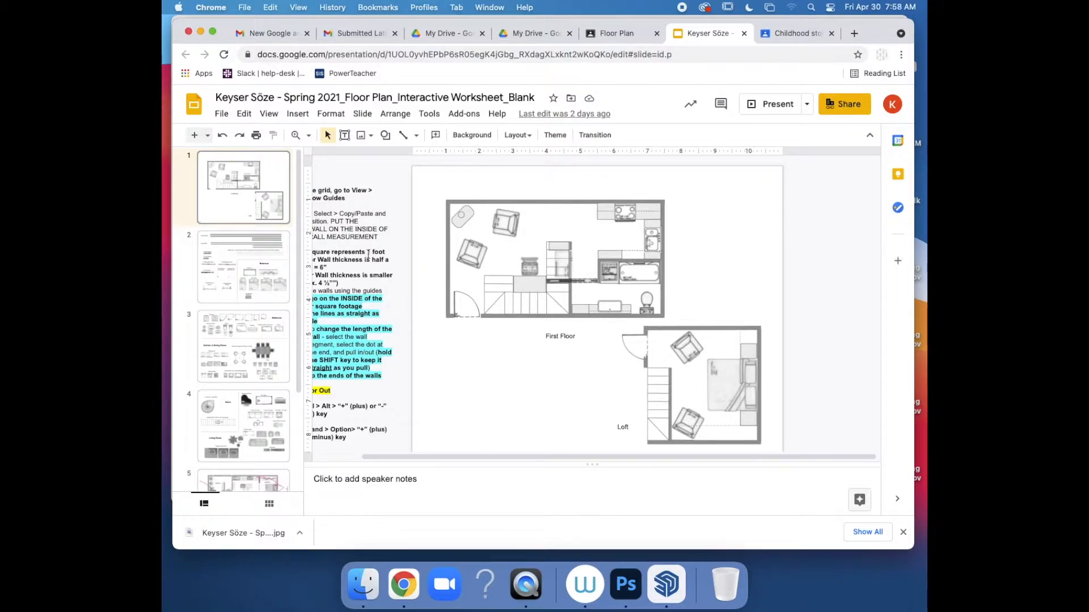
{"action": "left_click", "coordinate": [263, 116]}
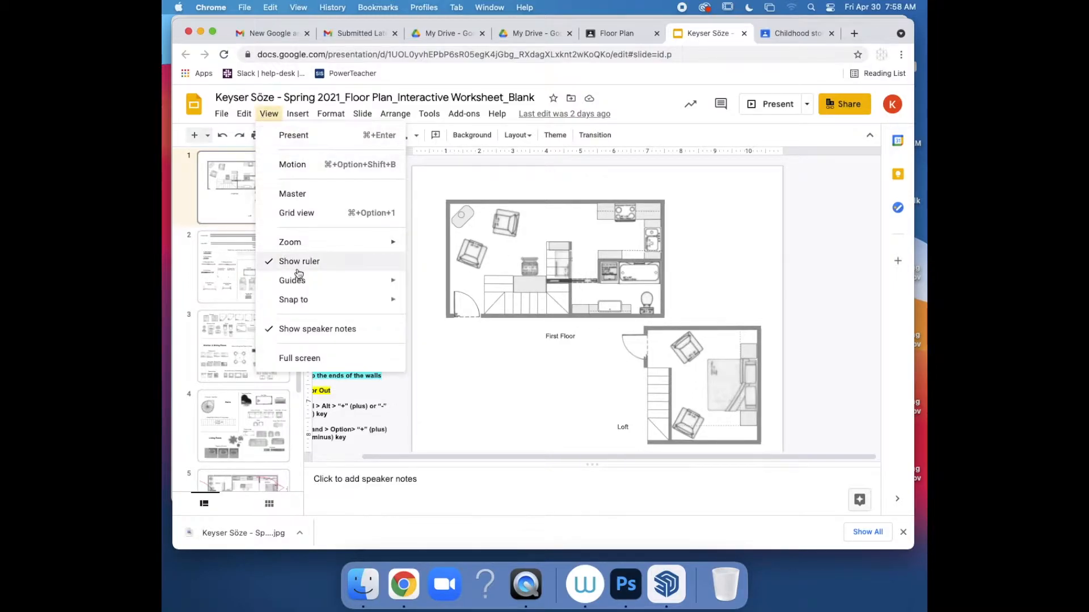
{"action": "mouse_move", "coordinate": [295, 281]}
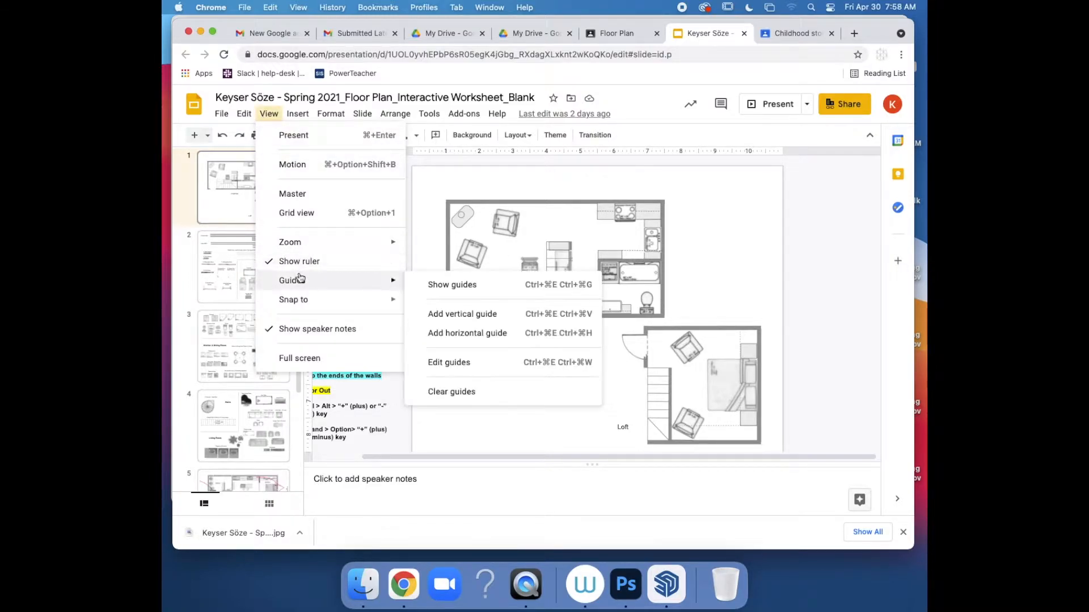
{"action": "left_click", "coordinate": [452, 290]}
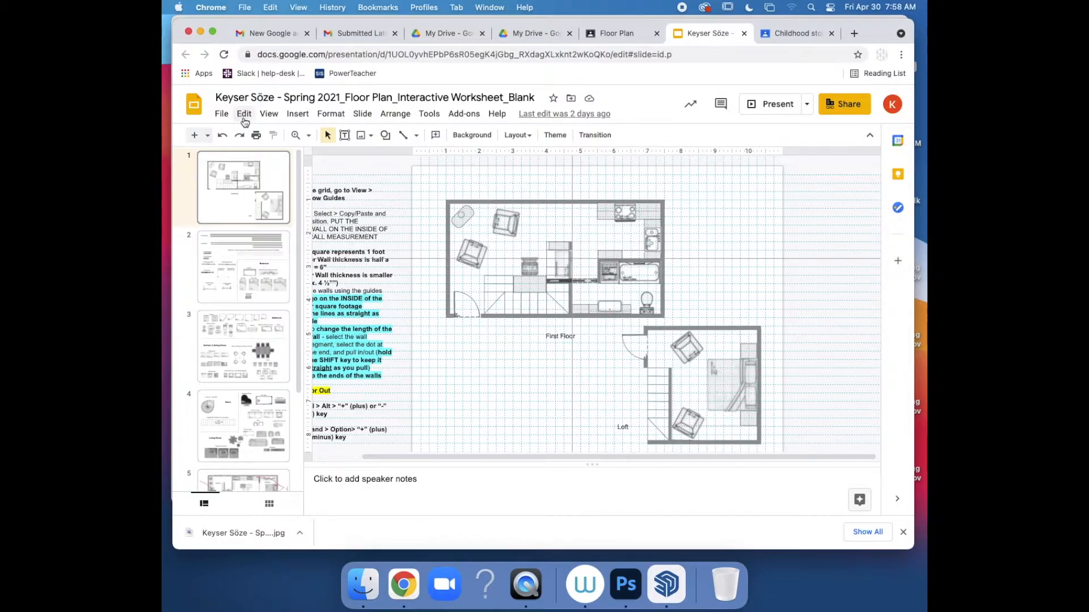
Step: Download the current floor plan slide as a JPEG image
{"action": "left_click", "coordinate": [221, 114]}
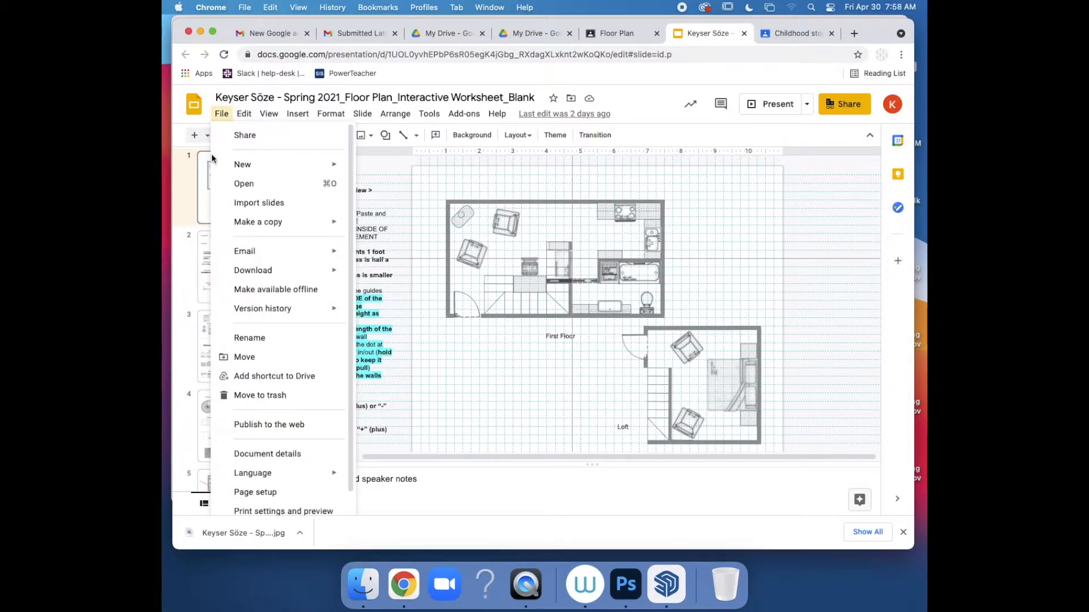
{"action": "mouse_move", "coordinate": [274, 270]}
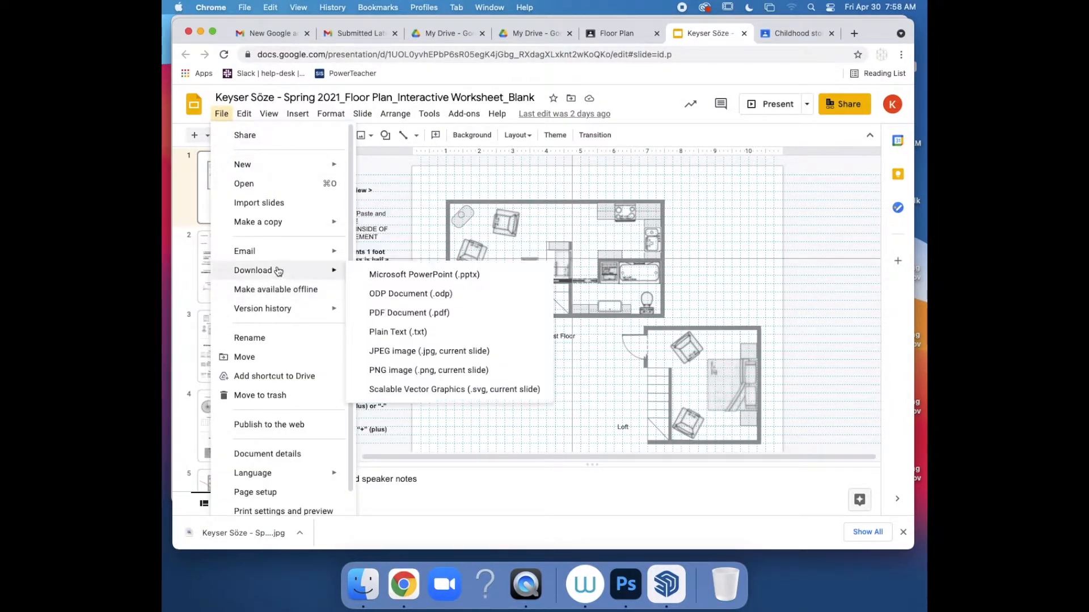
{"action": "left_click", "coordinate": [429, 351]}
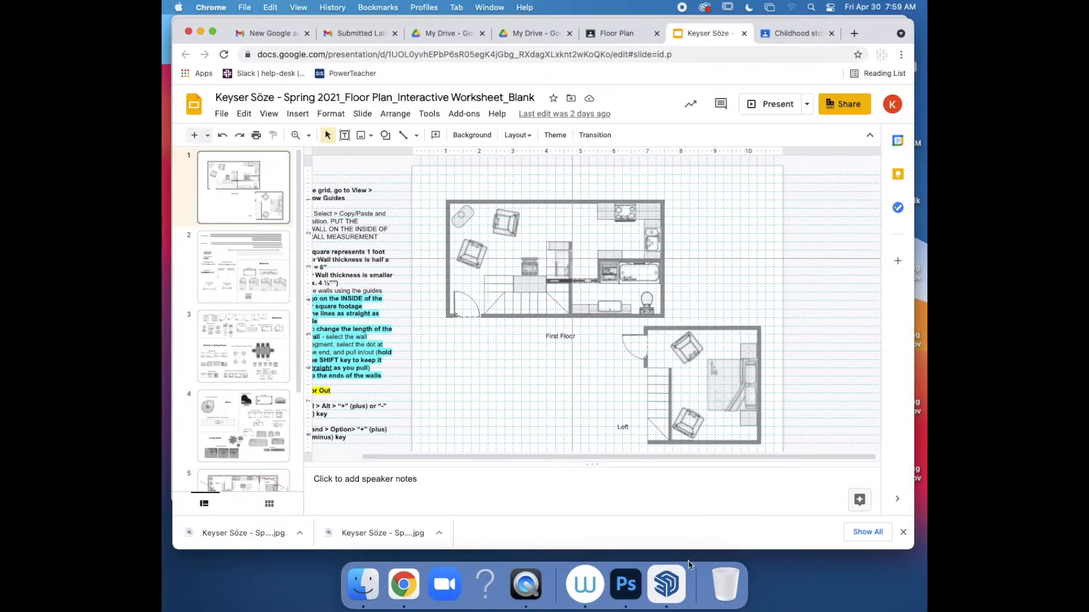
Step: Switch to SketchUp and create a new model
{"action": "left_click", "coordinate": [667, 590]}
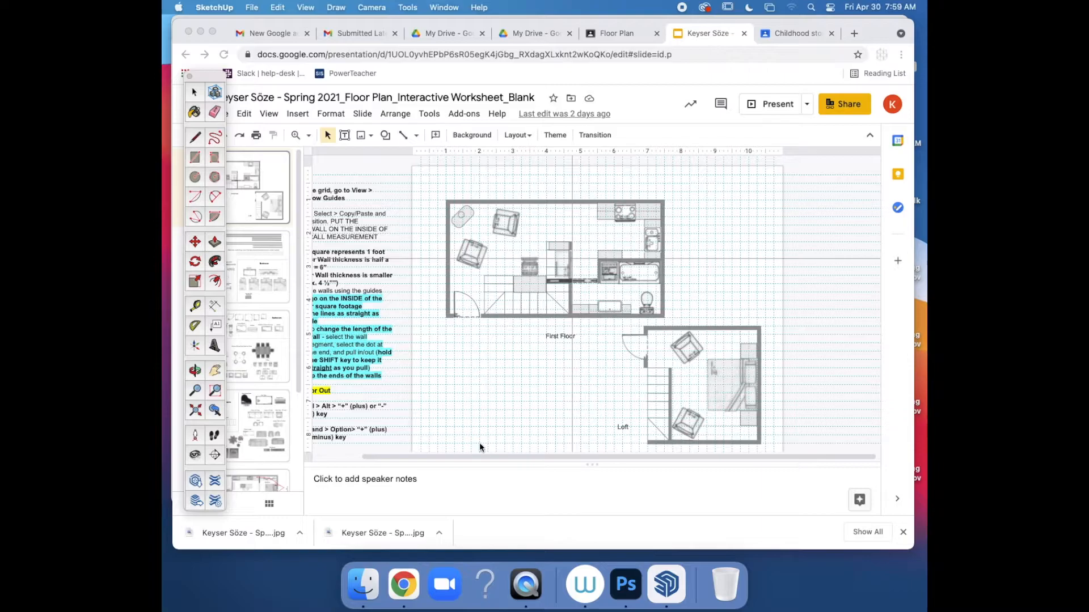
{"action": "left_click", "coordinate": [253, 8]}
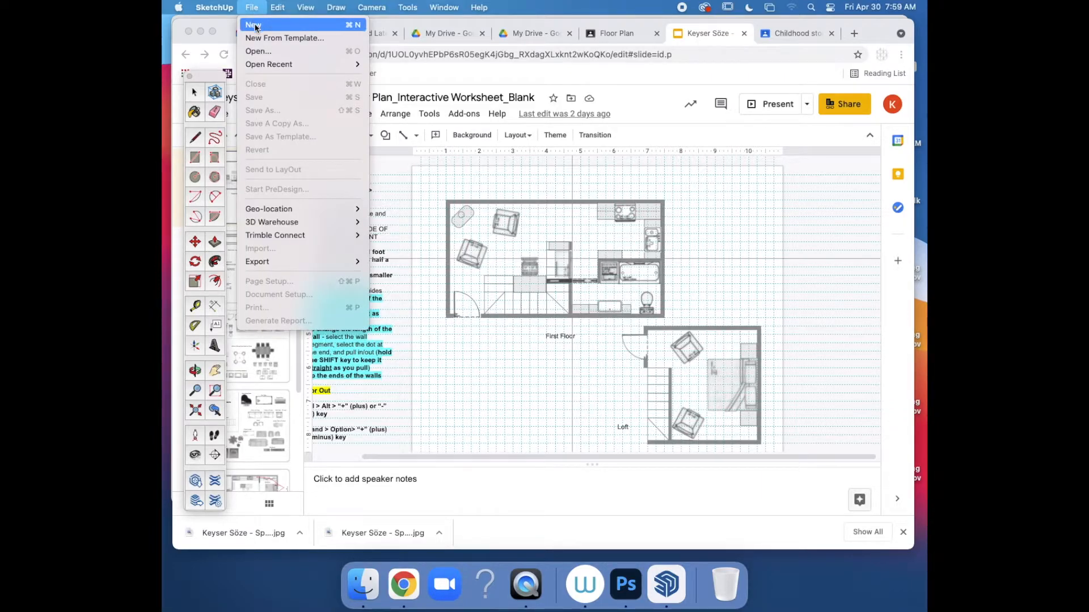
{"action": "left_click", "coordinate": [257, 20]}
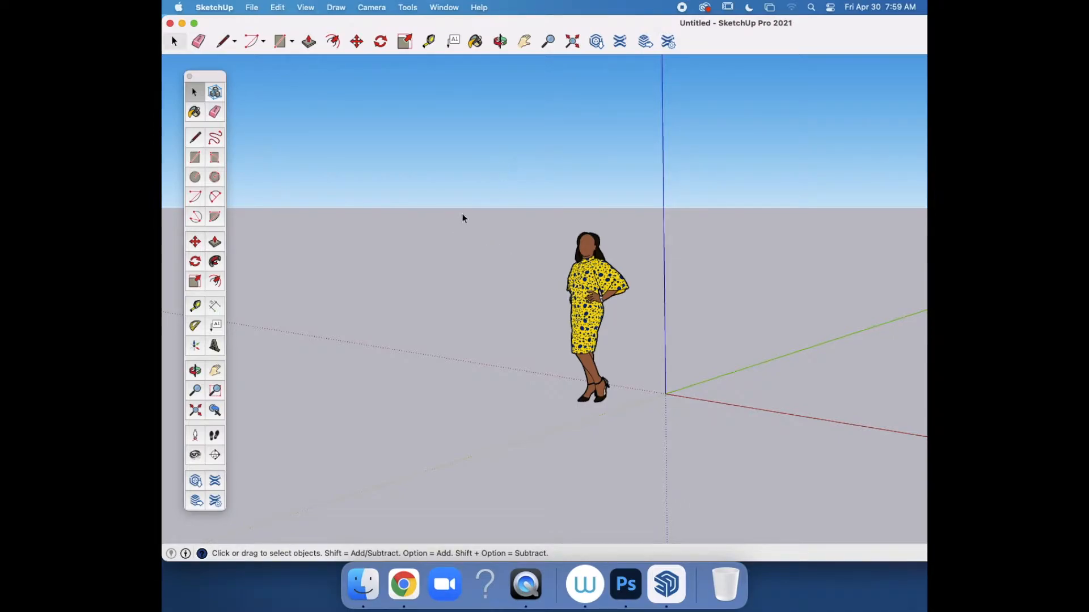
Step: Start an import and choose the floor plan worksheet JPG ending in "(1)" from the Downloads folder
{"action": "middle_click_drag", "start_coordinate": [637, 270], "coordinate": [184, 249]}
{"action": "middle_click_drag", "start_coordinate": [580, 257], "coordinate": [562, 381]}
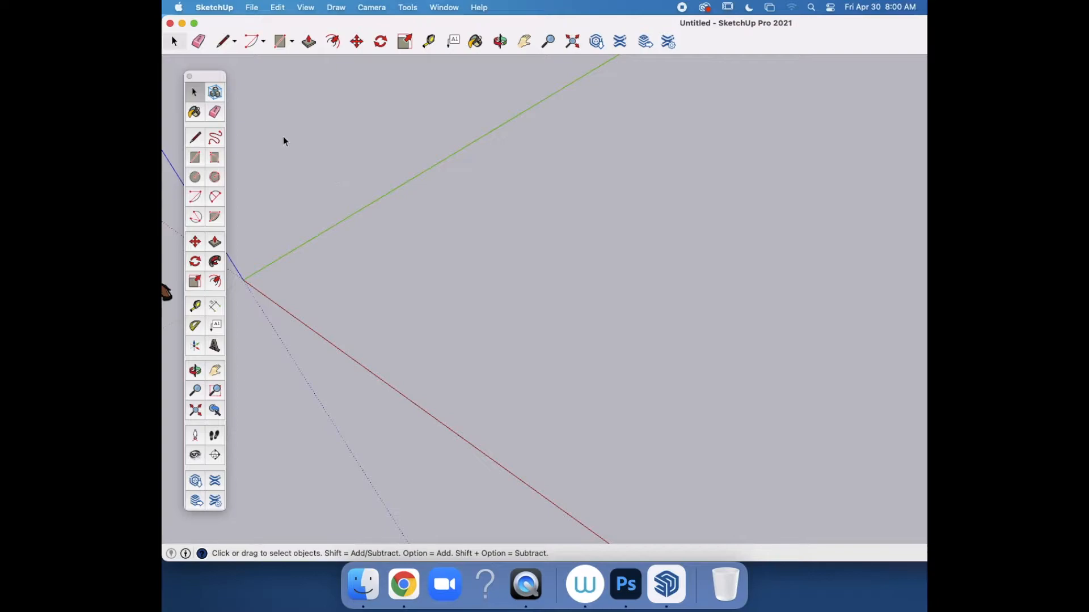
{"action": "left_click", "coordinate": [252, 8]}
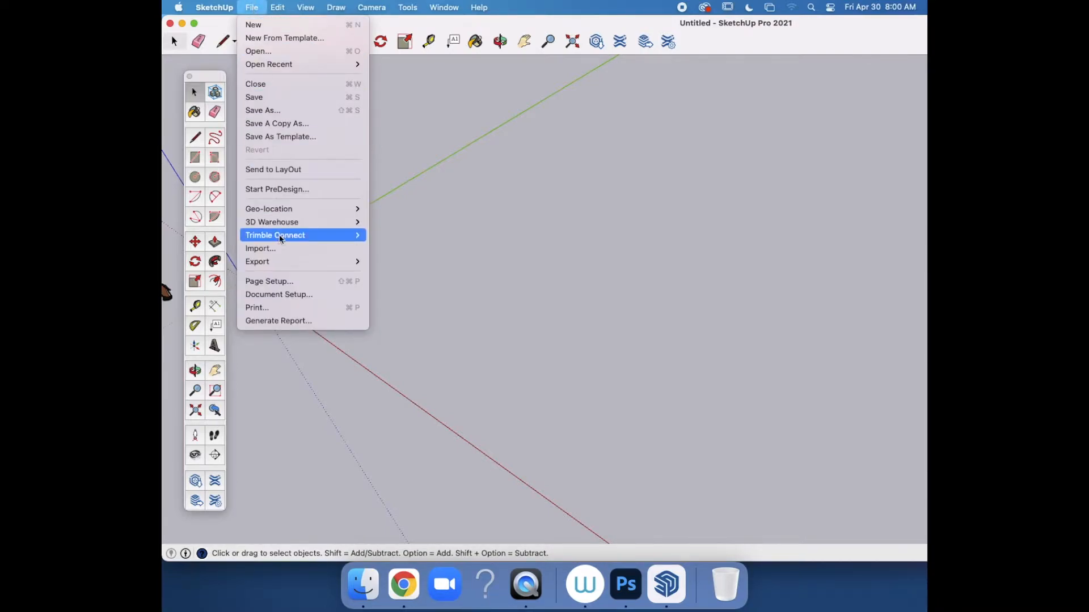
{"action": "left_click", "coordinate": [281, 250]}
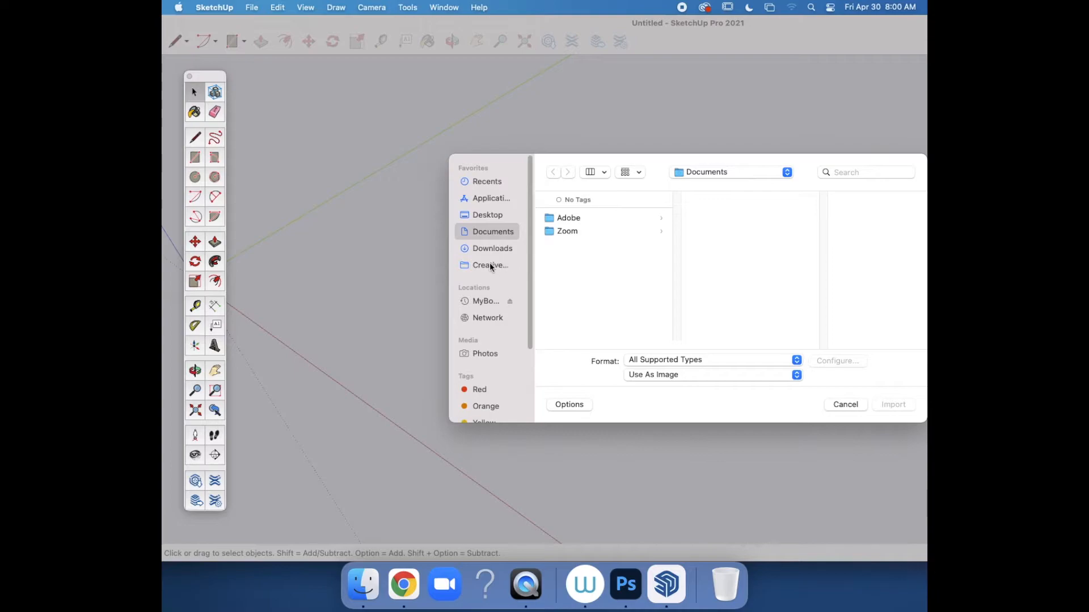
{"action": "left_click", "coordinate": [486, 249]}
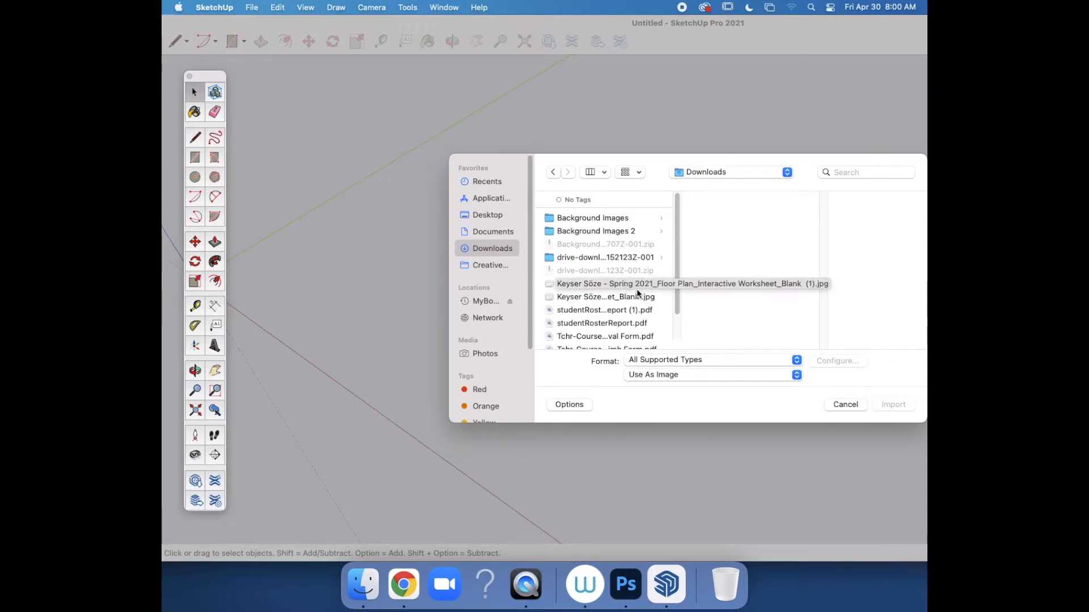
{"action": "left_click_drag", "start_coordinate": [676, 342], "coordinate": [856, 341]}
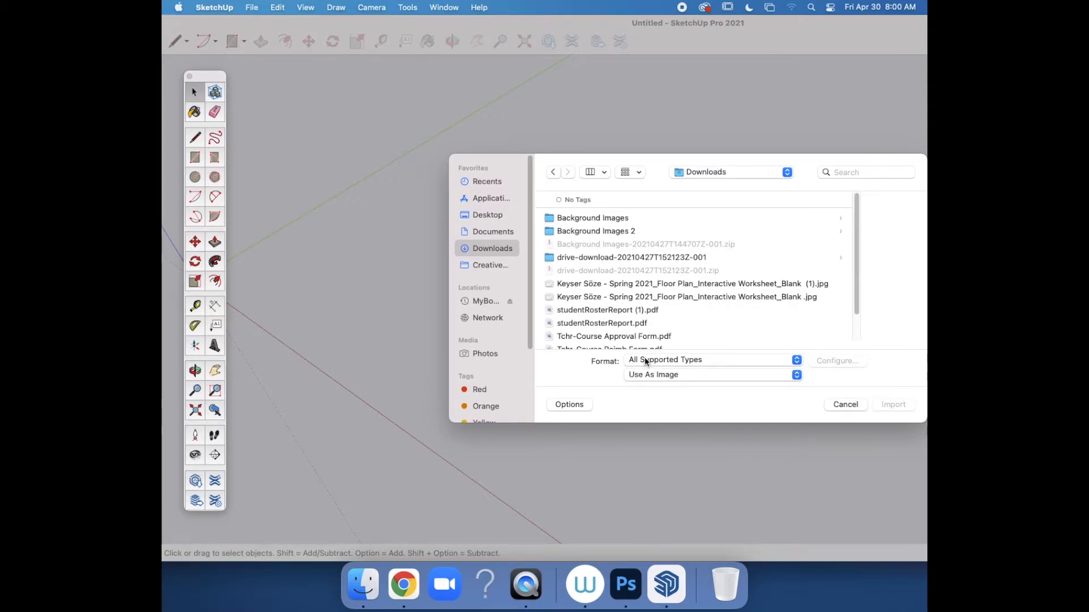
{"action": "left_click", "coordinate": [628, 288]}
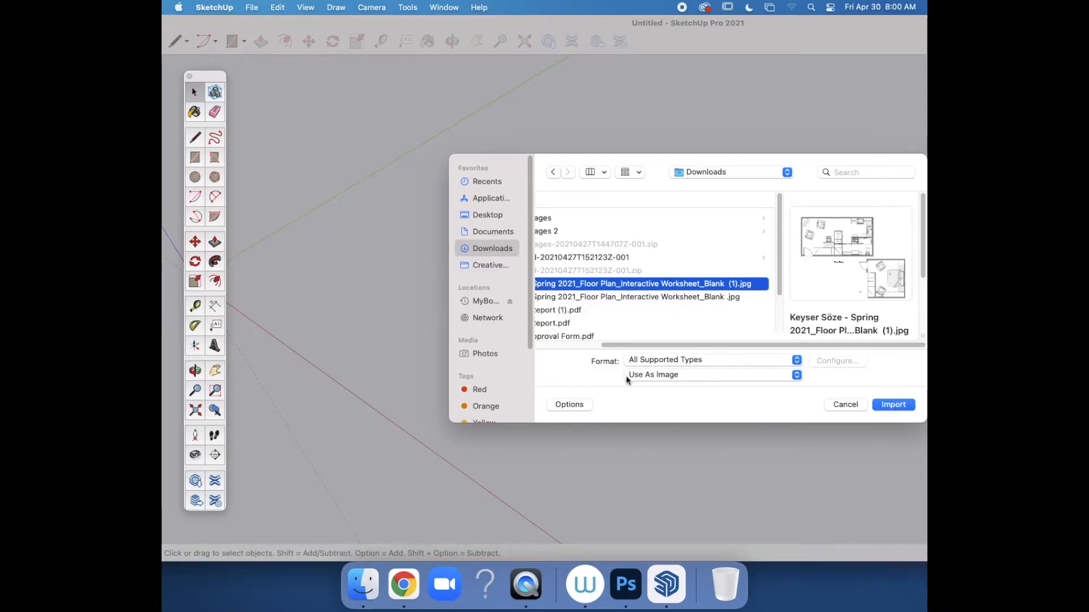
Step: Import the chosen floor plan JPG with the Use As Image option
{"action": "left_click", "coordinate": [796, 376]}
{"action": "left_click", "coordinate": [796, 376]}
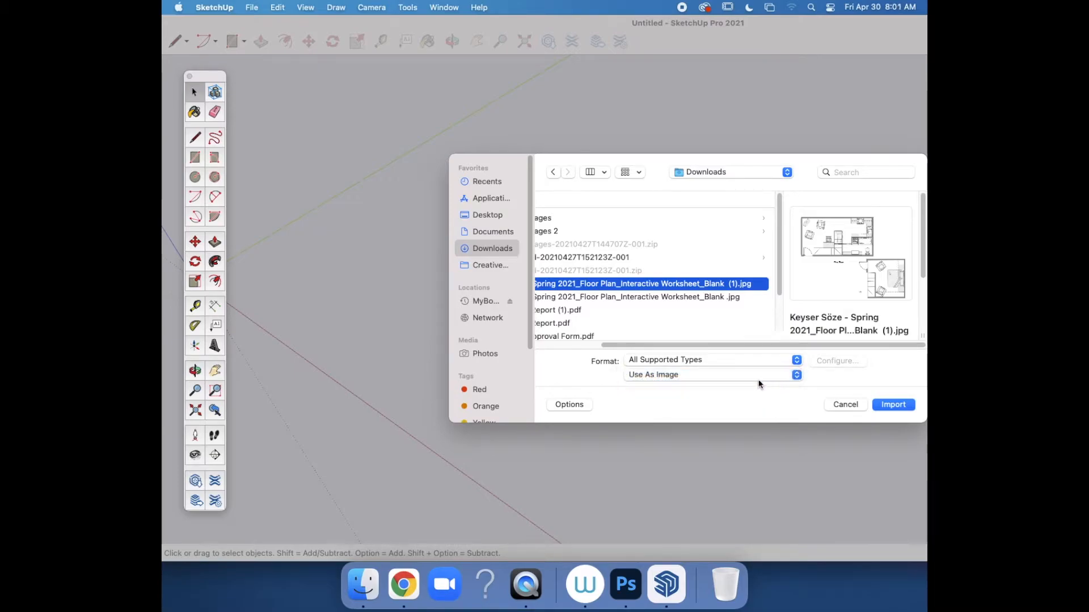
{"action": "left_click", "coordinate": [796, 376]}
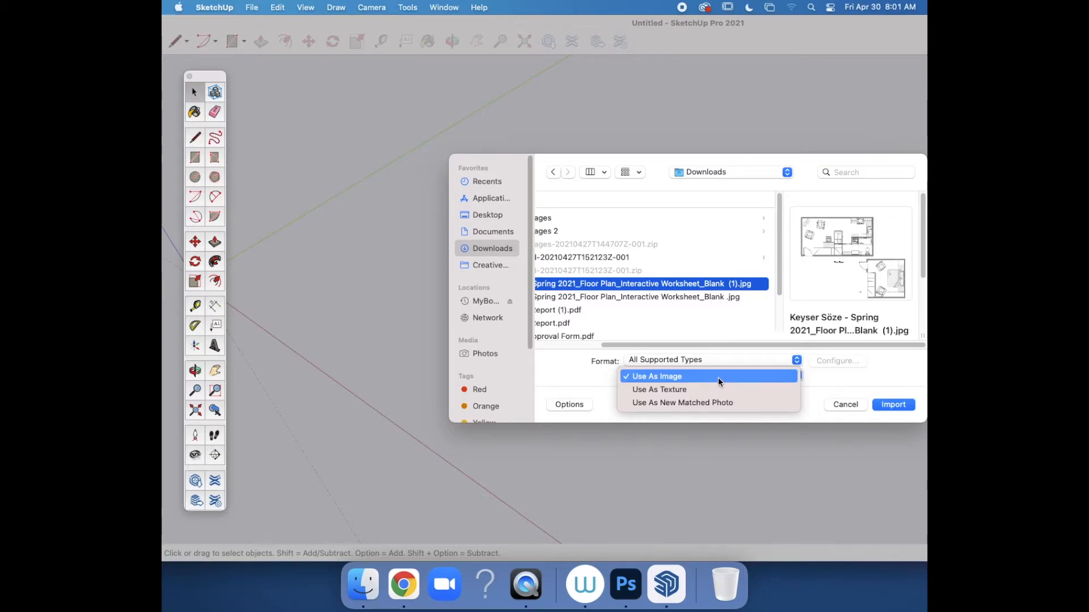
{"action": "left_click", "coordinate": [678, 378]}
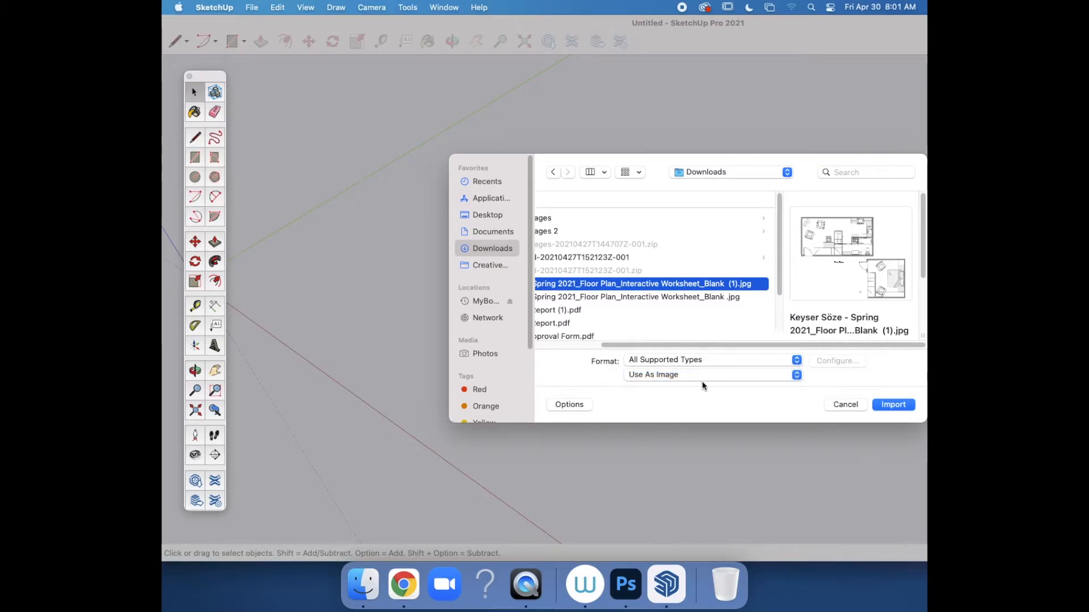
{"action": "left_click", "coordinate": [899, 407]}
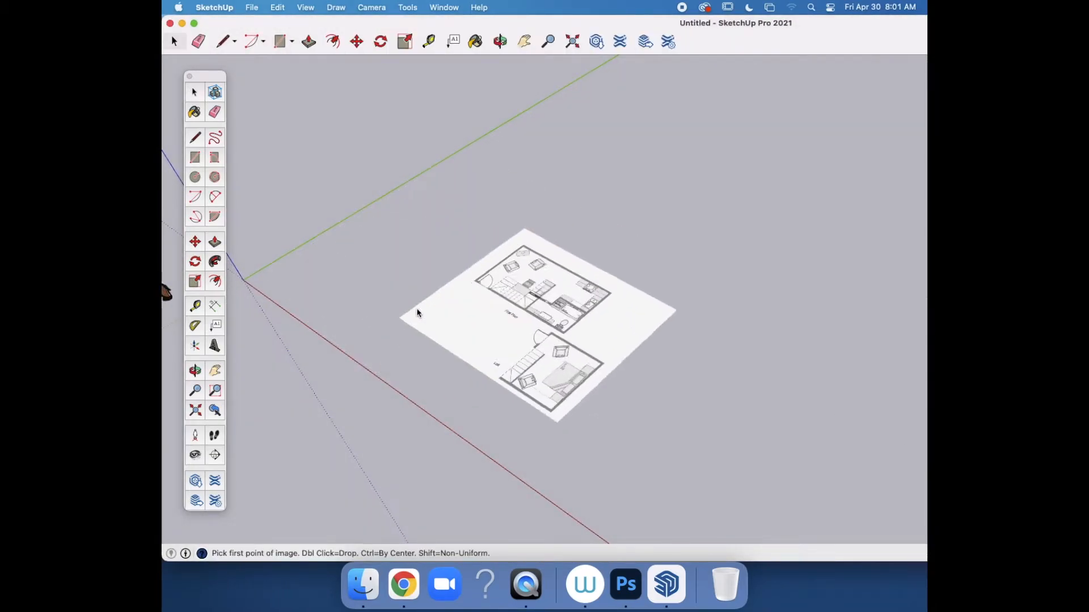
Step: Place the floor plan image flat on the ground with its first corner near the origin, extending along the red and green axes
{"action": "left_click", "coordinate": [253, 281]}
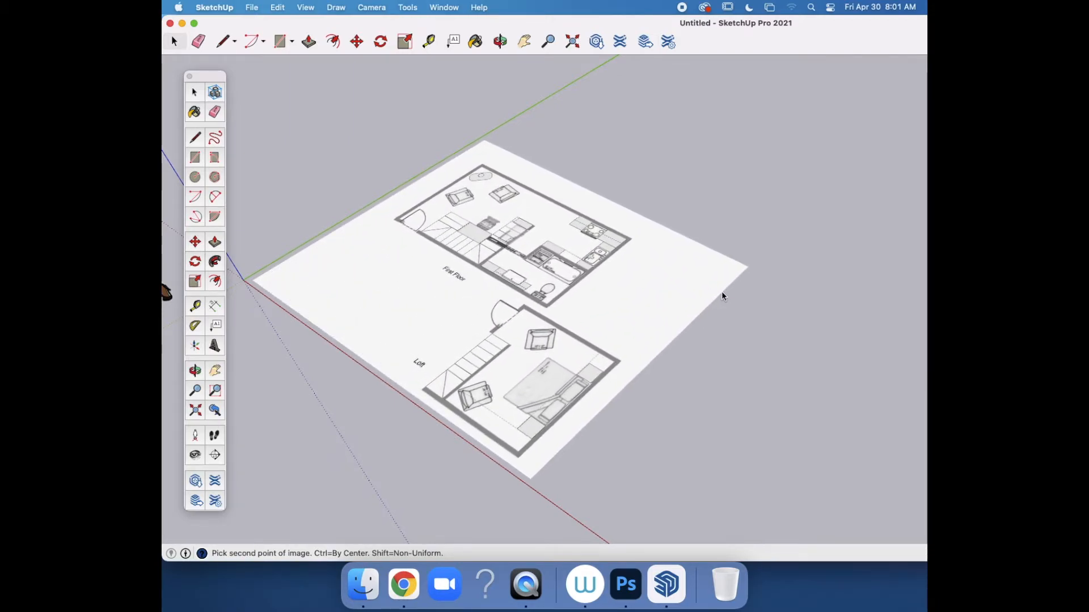
{"action": "left_click", "coordinate": [721, 291]}
{"action": "middle_click_drag", "start_coordinate": [840, 303], "coordinate": [614, 399]}
{"action": "middle_click_drag", "start_coordinate": [569, 345], "coordinate": [618, 317]}
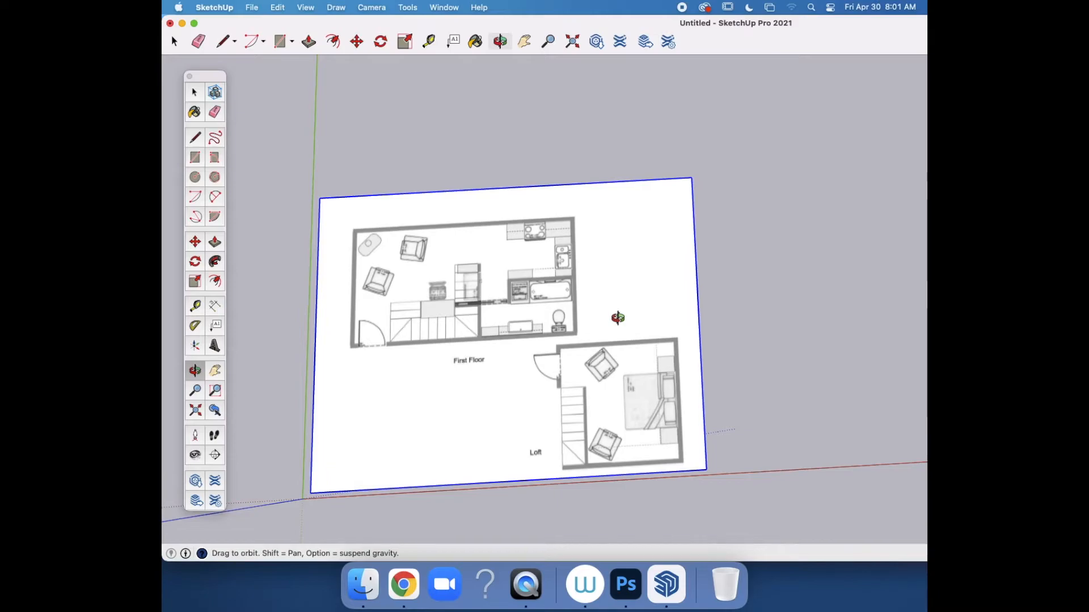
{"action": "middle_click_drag", "start_coordinate": [618, 317], "coordinate": [627, 297], "text": "shift"}
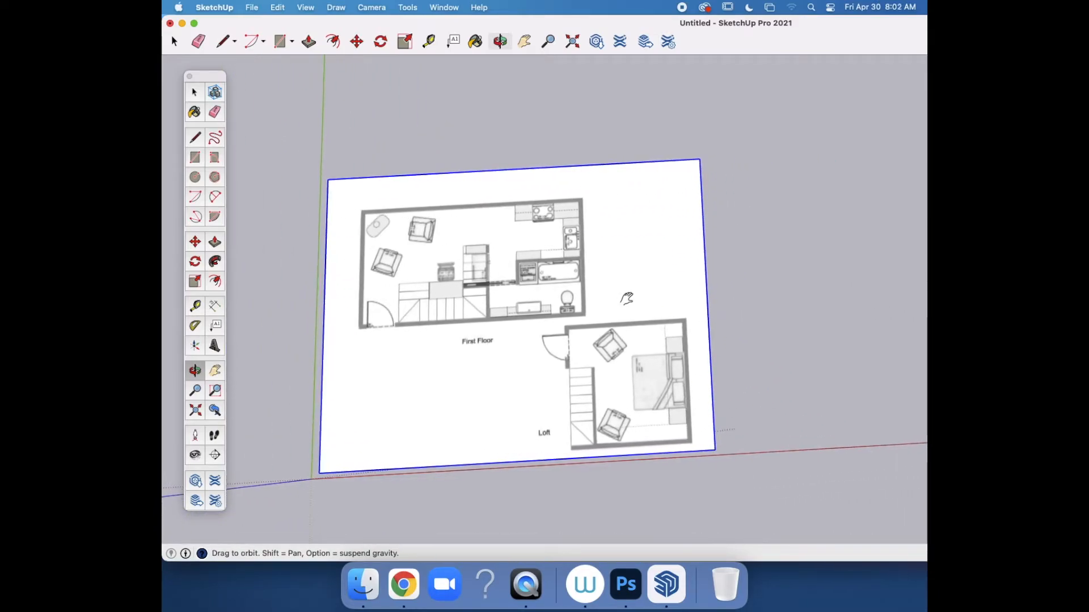
{"action": "key", "text": "space"}
{"action": "scroll", "coordinate": [622, 301], "scroll_direction": "up", "scroll_amount": 5}
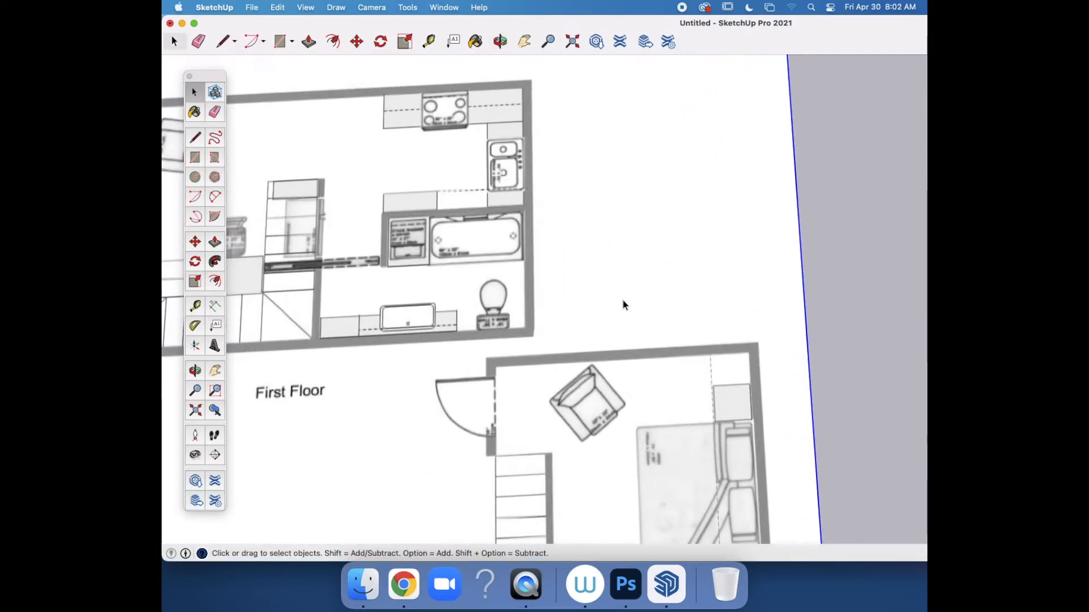
{"action": "scroll", "coordinate": [623, 301], "scroll_direction": "down", "scroll_amount": 5}
{"action": "scroll", "coordinate": [623, 301], "scroll_direction": "up", "scroll_amount": 5}
{"action": "scroll", "coordinate": [622, 300], "scroll_direction": "down", "scroll_amount": 5}
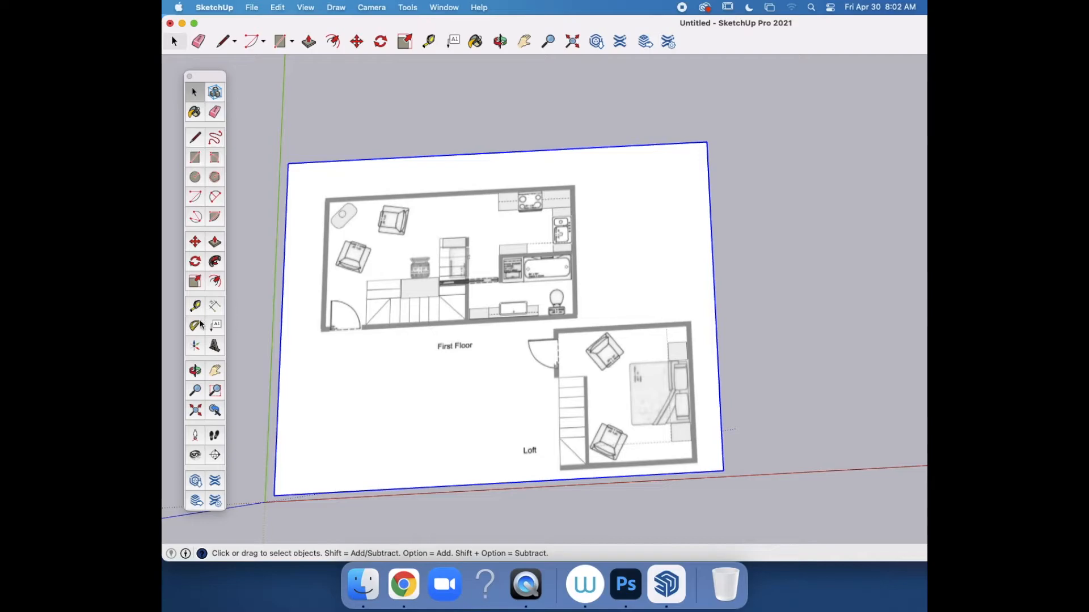
{"action": "left_click", "coordinate": [215, 307]}
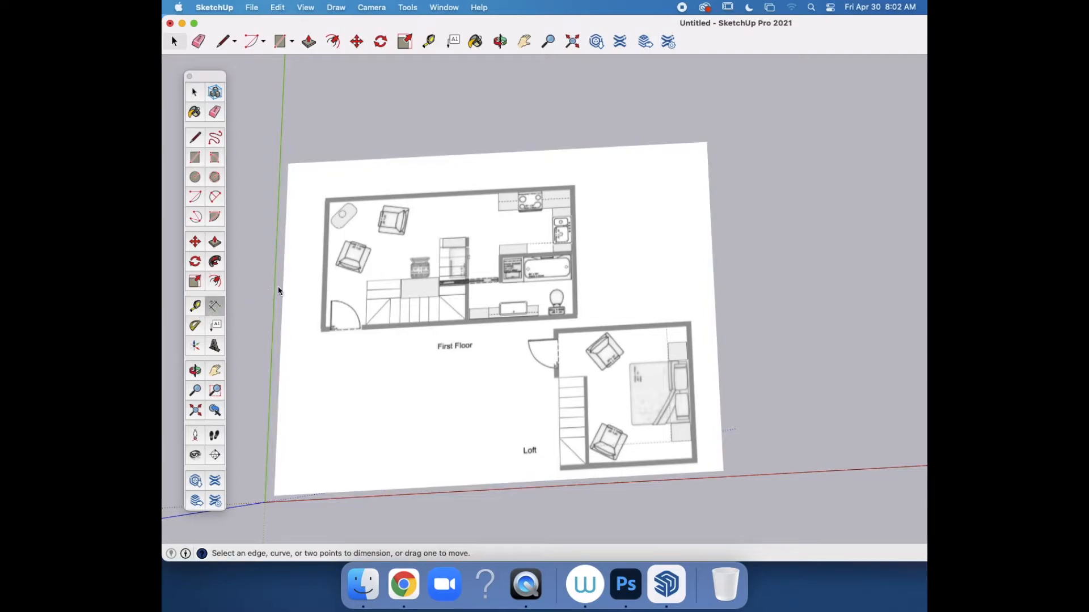
{"action": "left_click", "coordinate": [327, 198]}
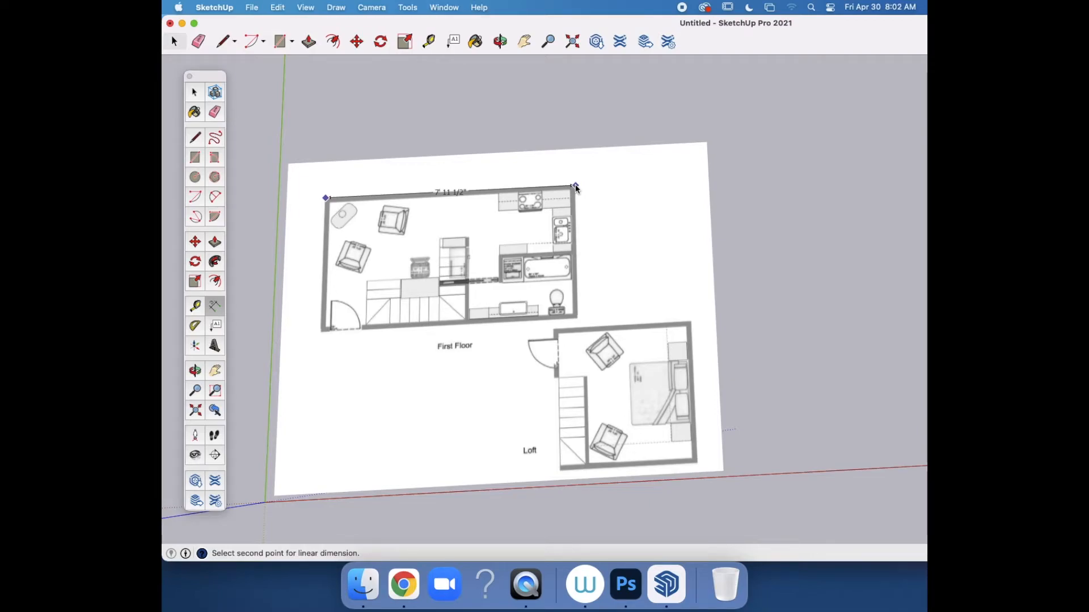
{"action": "key", "text": "Escape"}
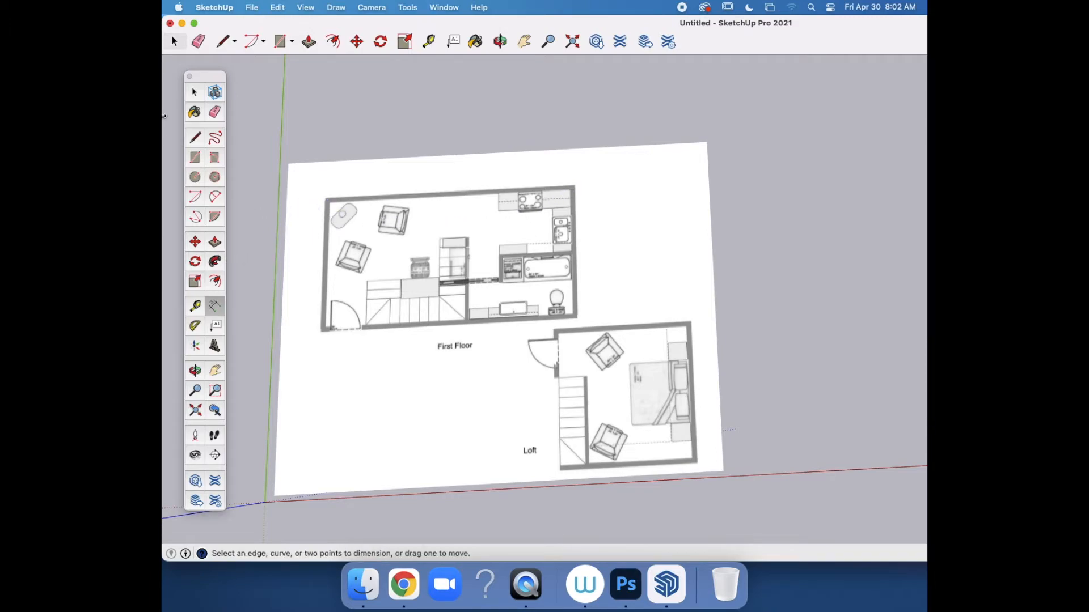
Step: Select the floor plan image and use Tape Measure across the First Floor plan's upper outer wall, from outer corner to outer corner
{"action": "left_click", "coordinate": [194, 92]}
{"action": "left_click", "coordinate": [304, 224]}
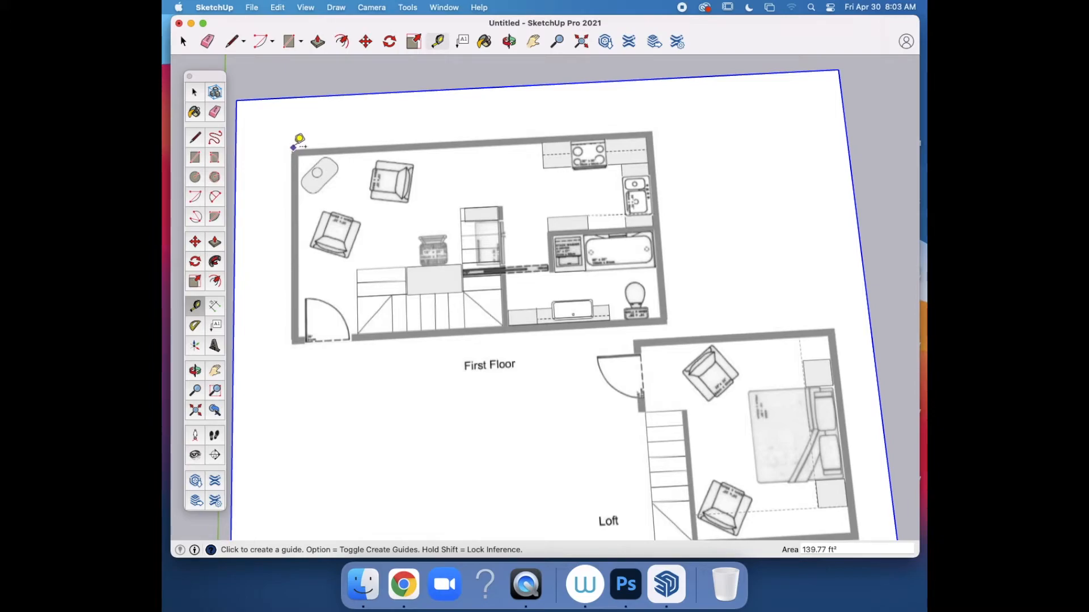
{"action": "scroll", "coordinate": [300, 139], "scroll_direction": "up", "scroll_amount": 8}
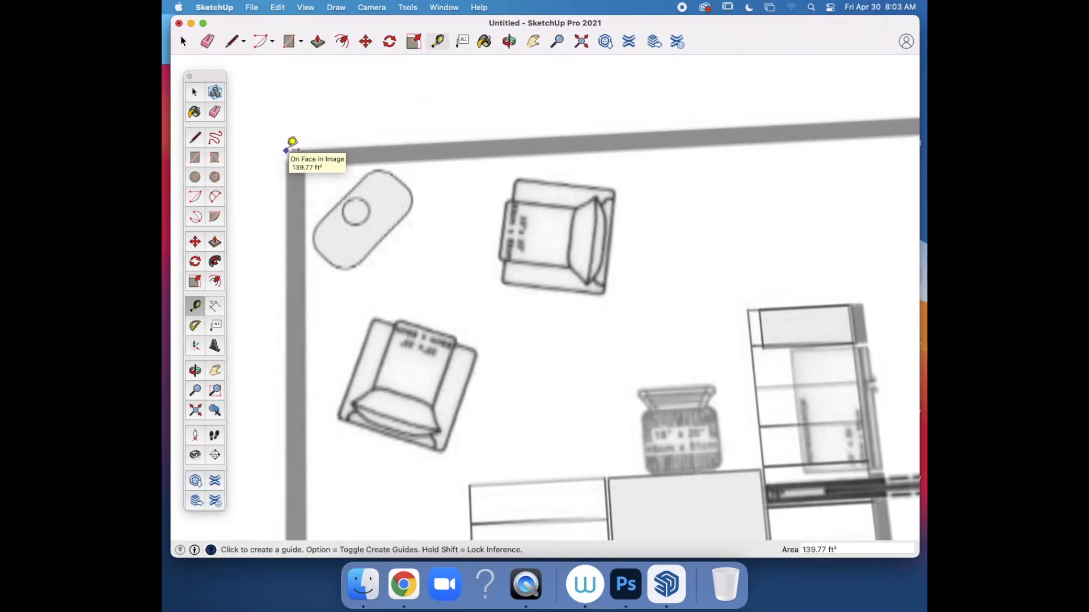
{"action": "left_click", "coordinate": [286, 151]}
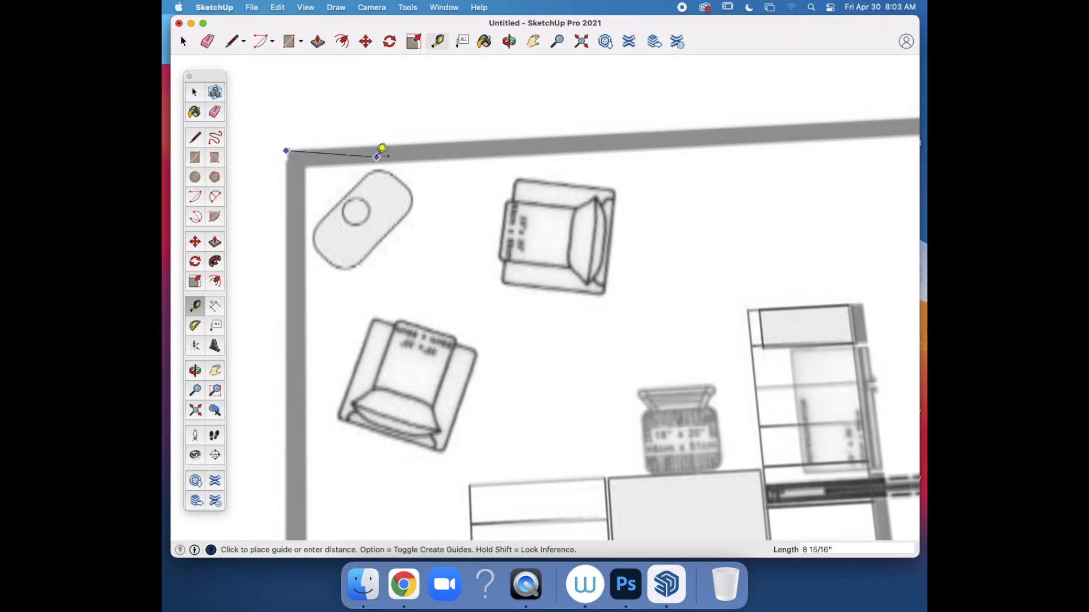
{"action": "scroll", "coordinate": [381, 149], "scroll_direction": "down", "scroll_amount": 10}
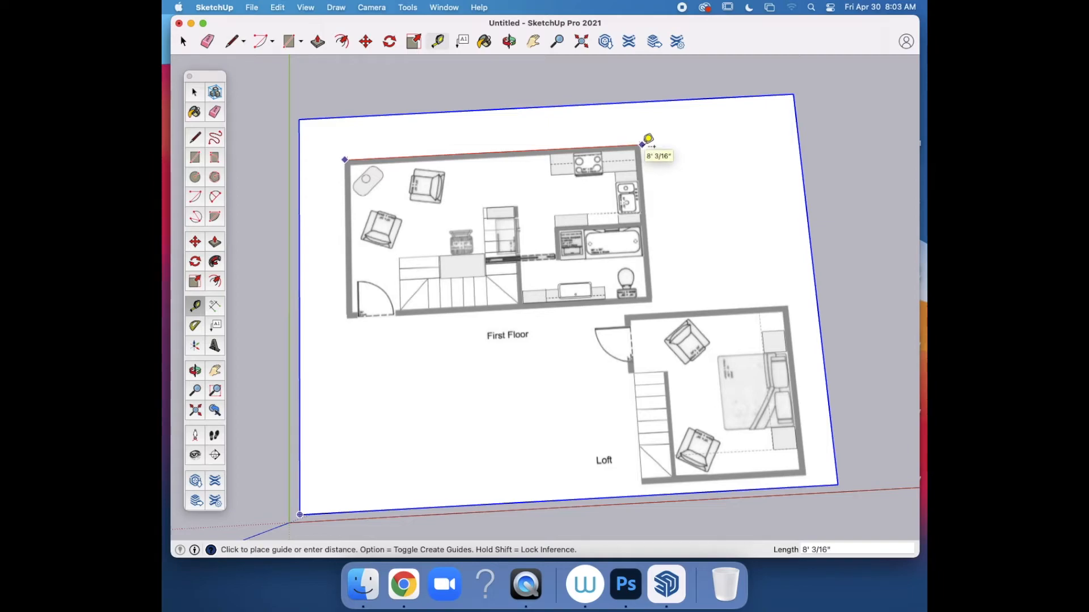
{"action": "scroll", "coordinate": [648, 139], "scroll_direction": "up", "scroll_amount": 5}
{"action": "scroll", "coordinate": [647, 140], "scroll_direction": "up", "scroll_amount": 6}
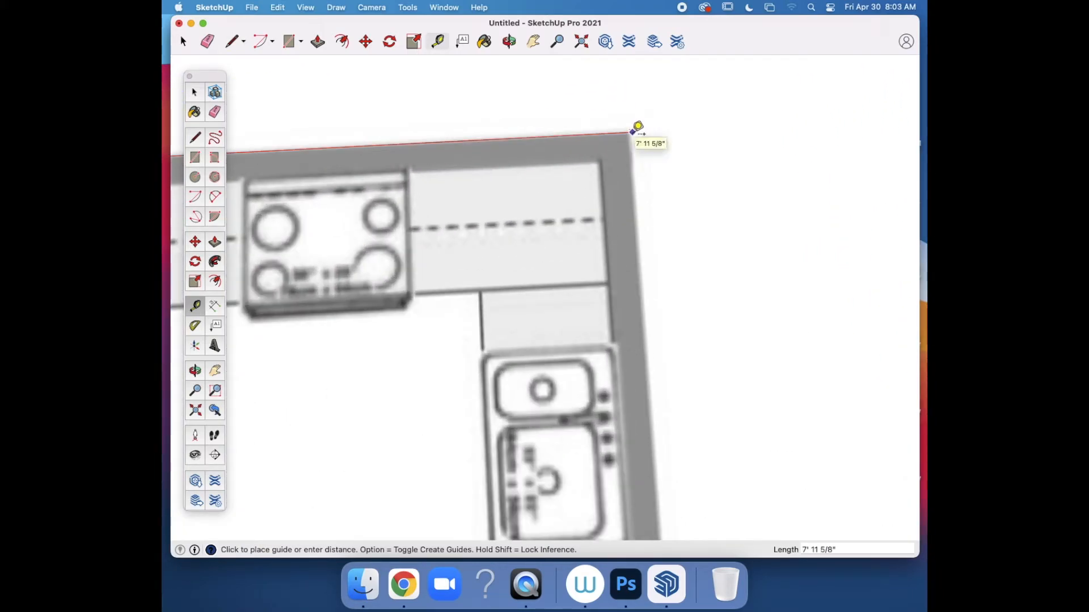
{"action": "scroll", "coordinate": [636, 125], "scroll_direction": "up", "scroll_amount": 3}
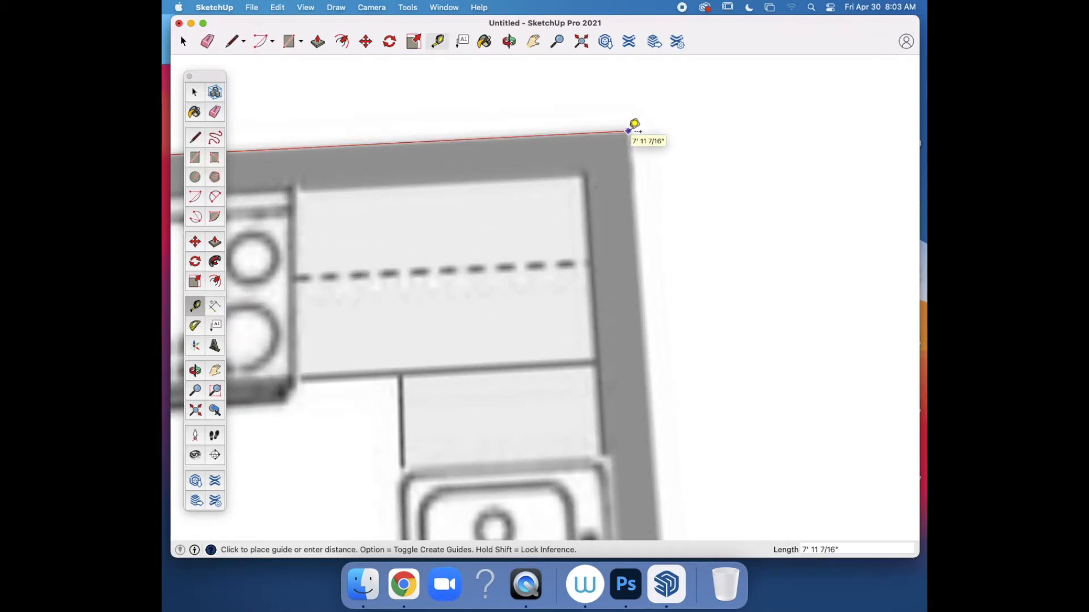
{"action": "left_click", "coordinate": [635, 125]}
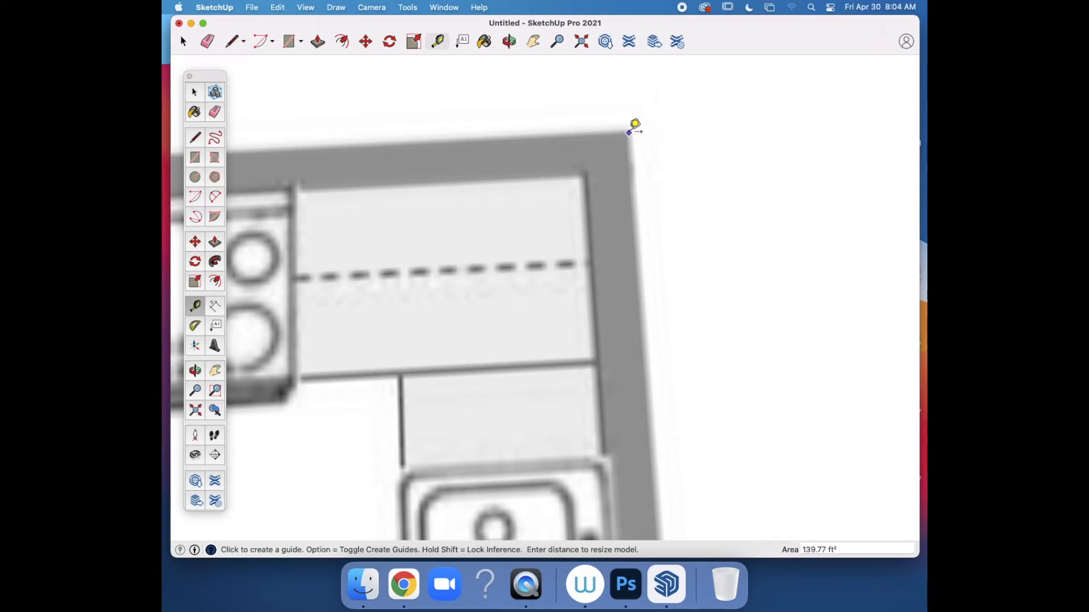
Step: Resize the whole model so that the measured First Floor wall is 26' long
{"action": "type", "text": "26'"}
{"action": "key", "text": "Return"}
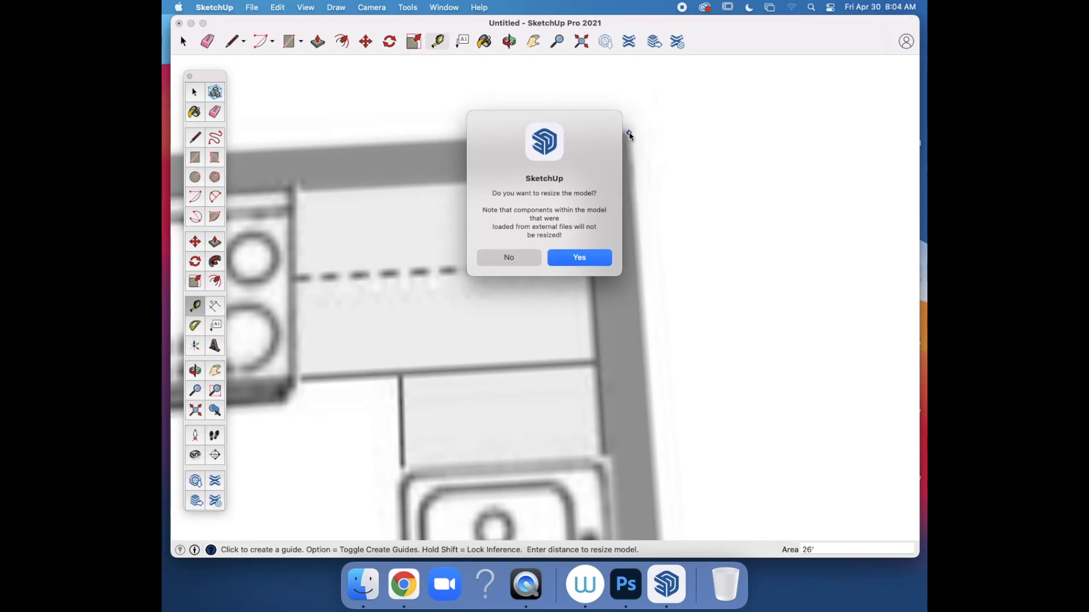
{"action": "left_click", "coordinate": [579, 258]}
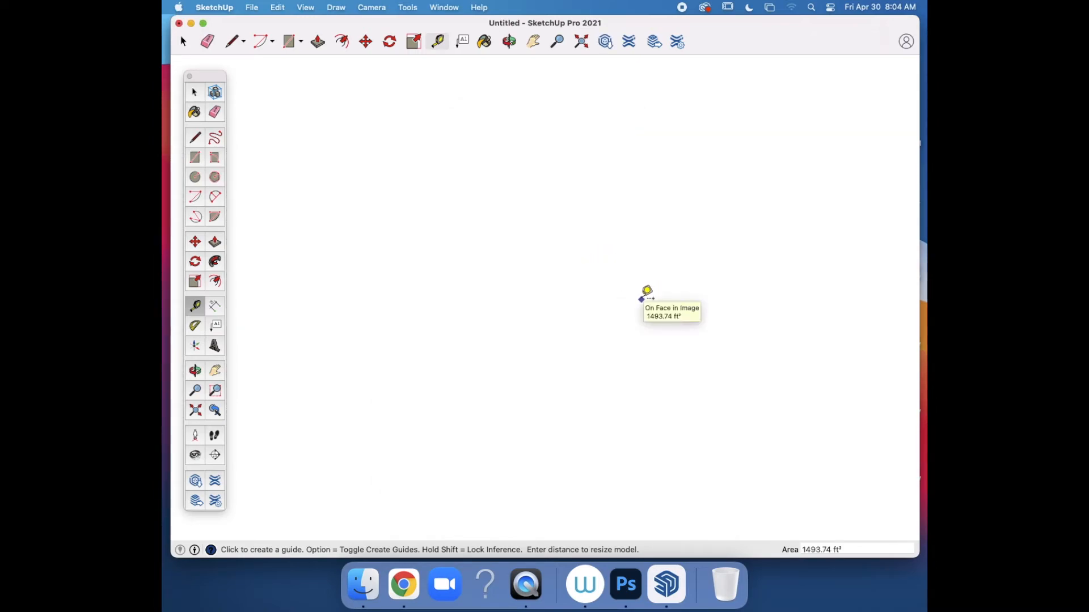
Step: Measure the First Floor plan's upper outer wall again between its outer corners to check the new scale
{"action": "scroll", "coordinate": [647, 293], "scroll_direction": "down", "scroll_amount": 5}
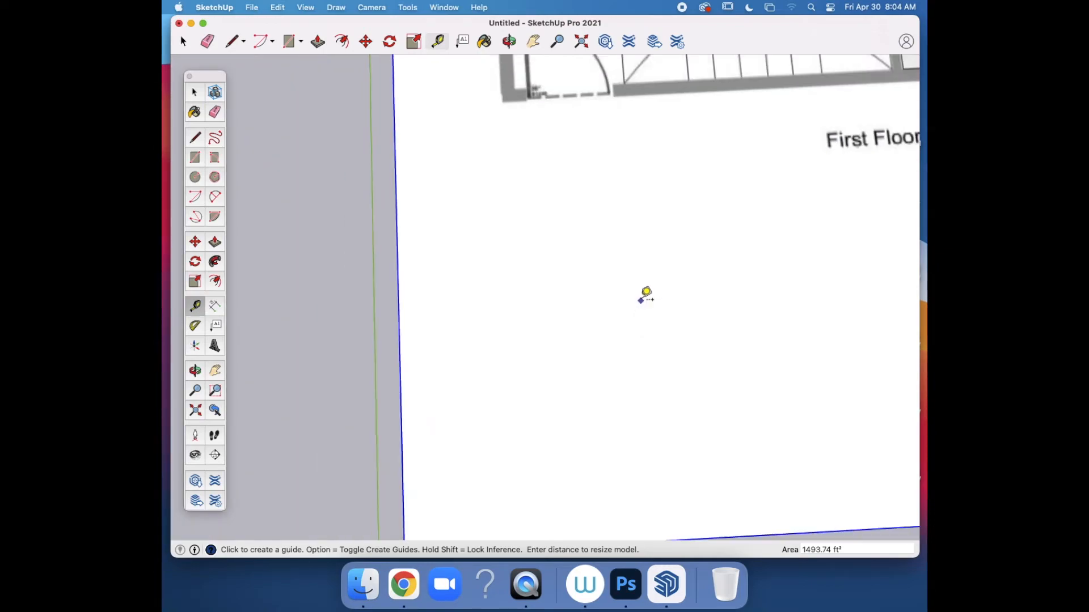
{"action": "scroll", "coordinate": [645, 295], "scroll_direction": "down", "scroll_amount": 3}
{"action": "middle_click_drag", "start_coordinate": [698, 244], "coordinate": [446, 449]}
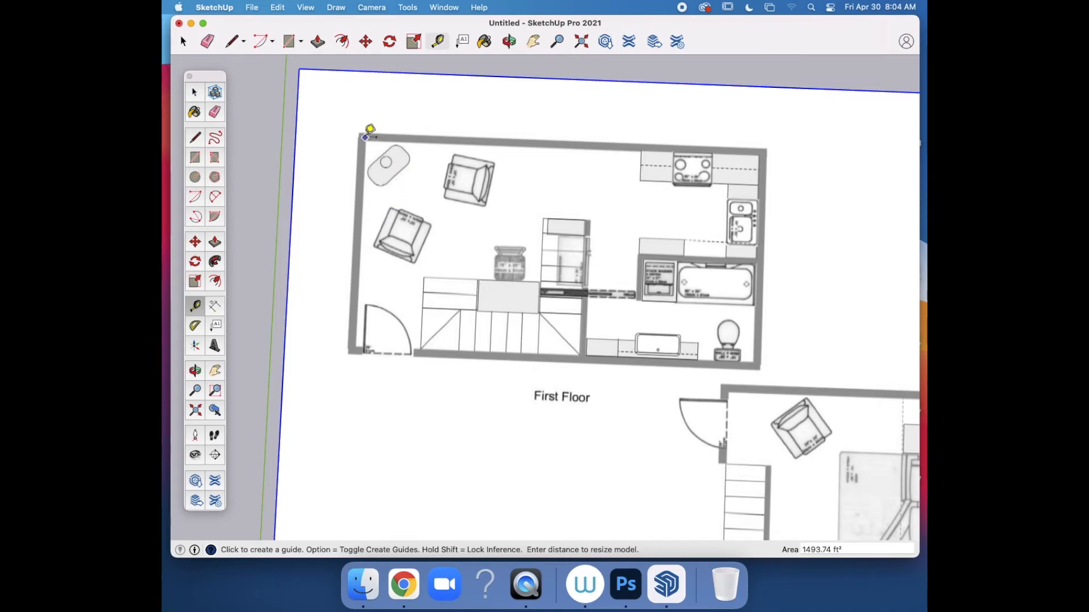
{"action": "scroll", "coordinate": [369, 128], "scroll_direction": "up", "scroll_amount": 4}
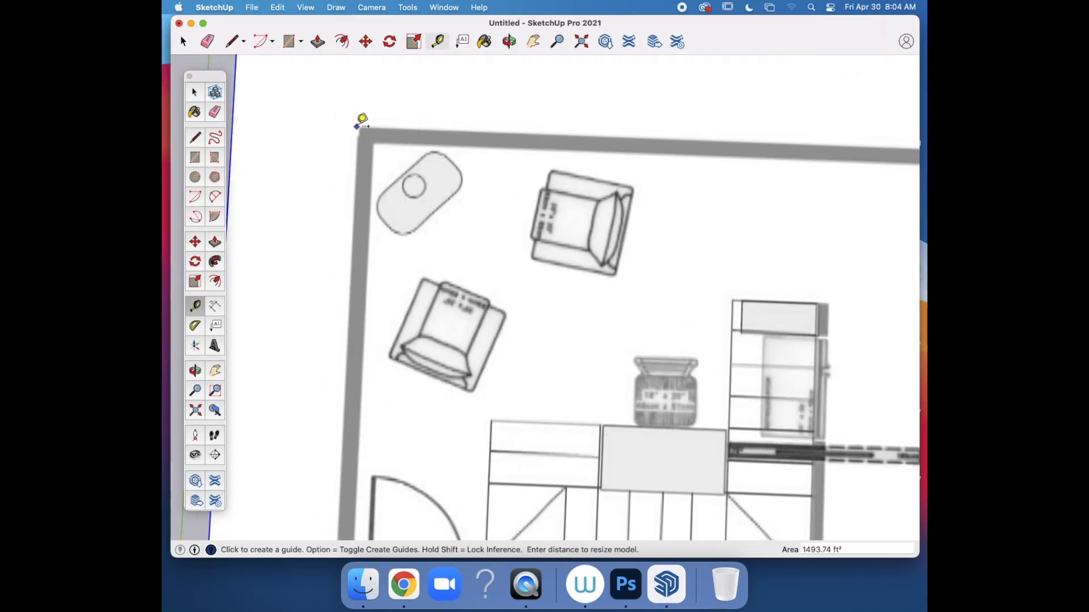
{"action": "left_click", "coordinate": [358, 127]}
{"action": "scroll", "coordinate": [477, 233], "scroll_direction": "down", "scroll_amount": 4}
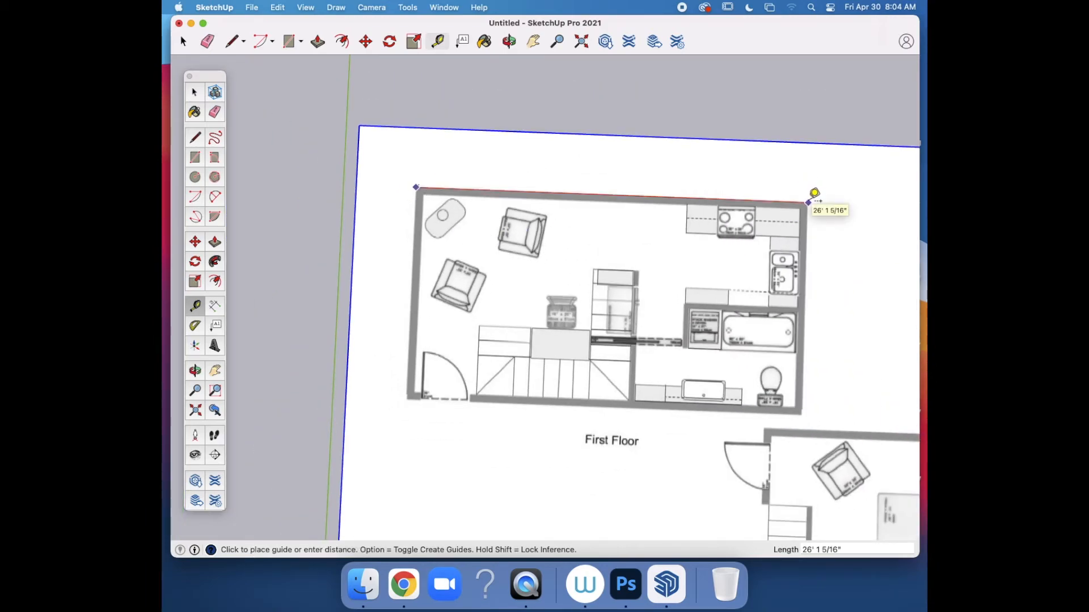
{"action": "scroll", "coordinate": [814, 196], "scroll_direction": "up", "scroll_amount": 3}
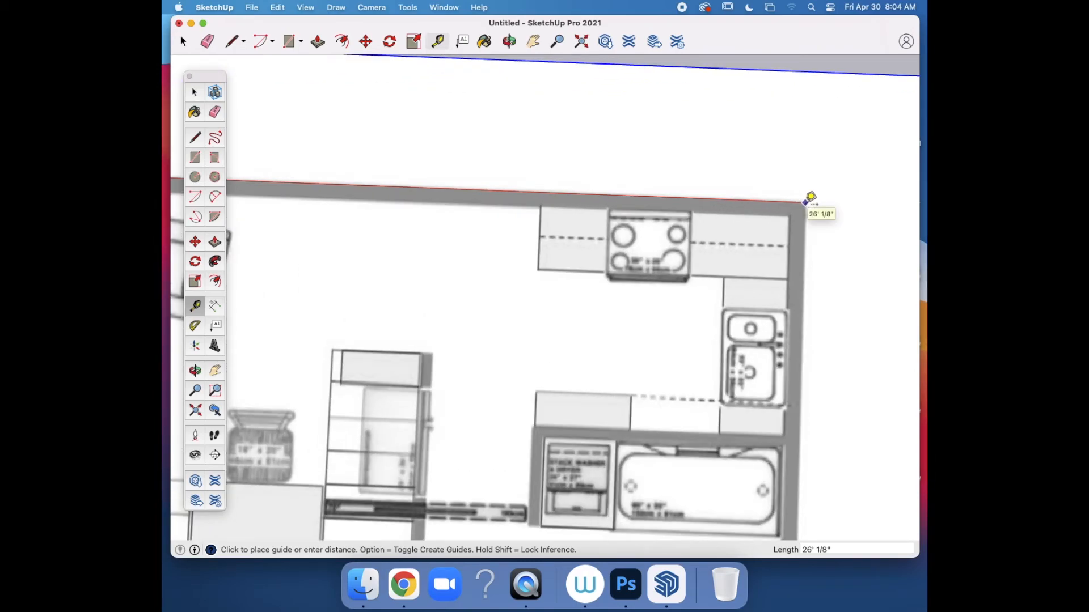
{"action": "left_click", "coordinate": [811, 199]}
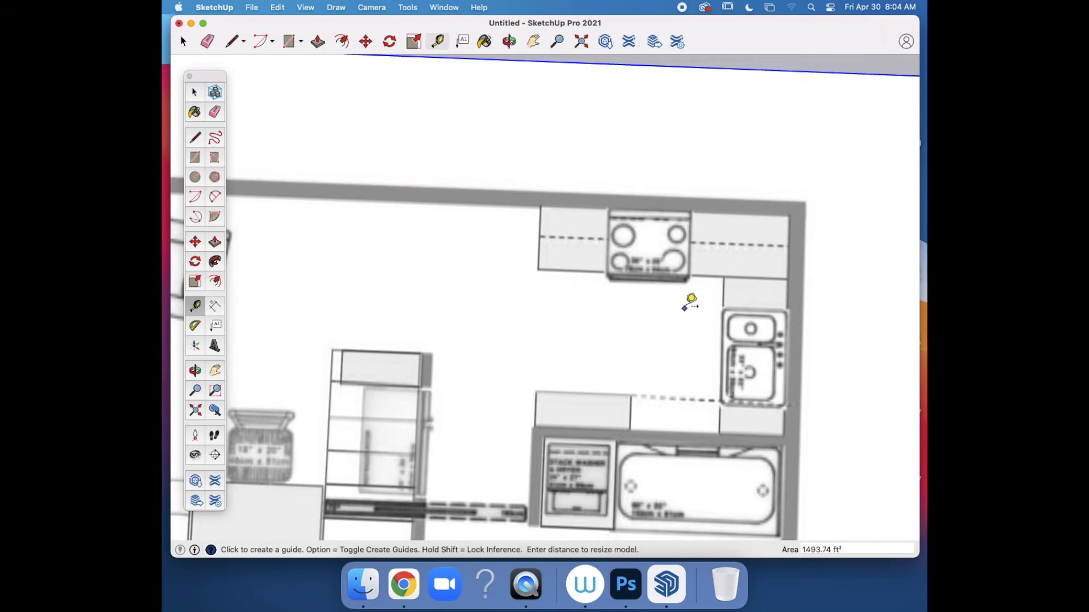
Step: Save the model as MsT_500sqft_House_example on the Desktop in the SketchUp Models (*.skp) format
{"action": "scroll", "coordinate": [692, 300], "scroll_direction": "down", "scroll_amount": 3}
{"action": "scroll", "coordinate": [693, 299], "scroll_direction": "down", "scroll_amount": 3}
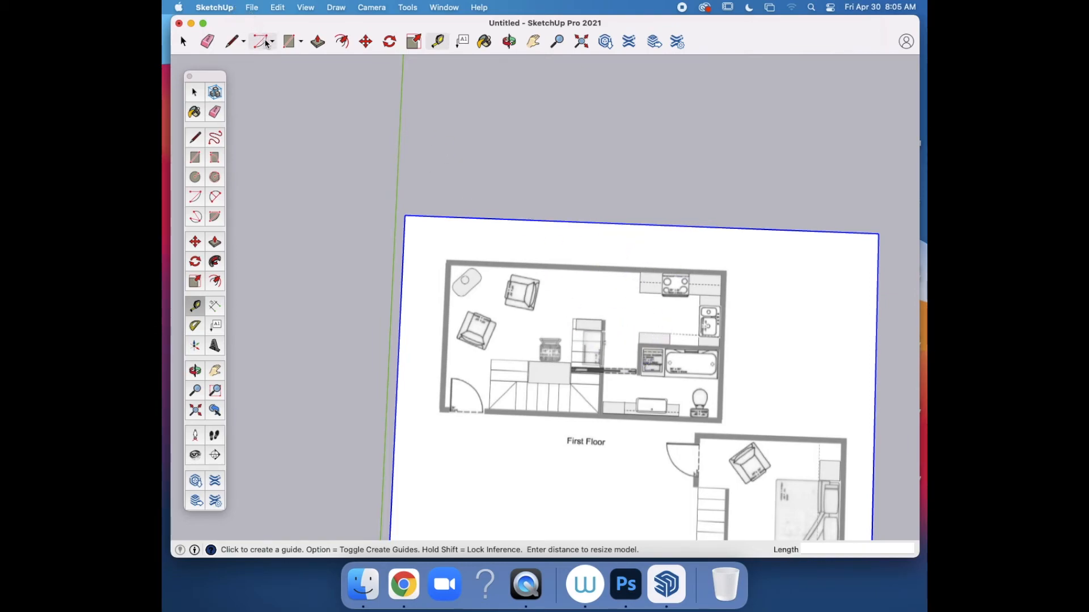
{"action": "left_click", "coordinate": [253, 8]}
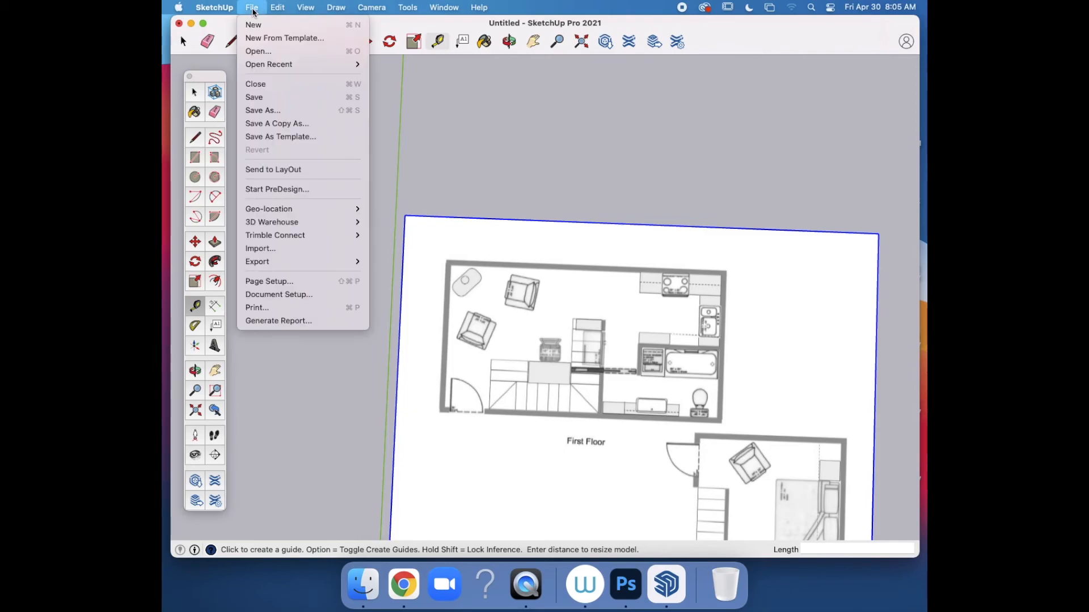
{"action": "left_click", "coordinate": [270, 113]}
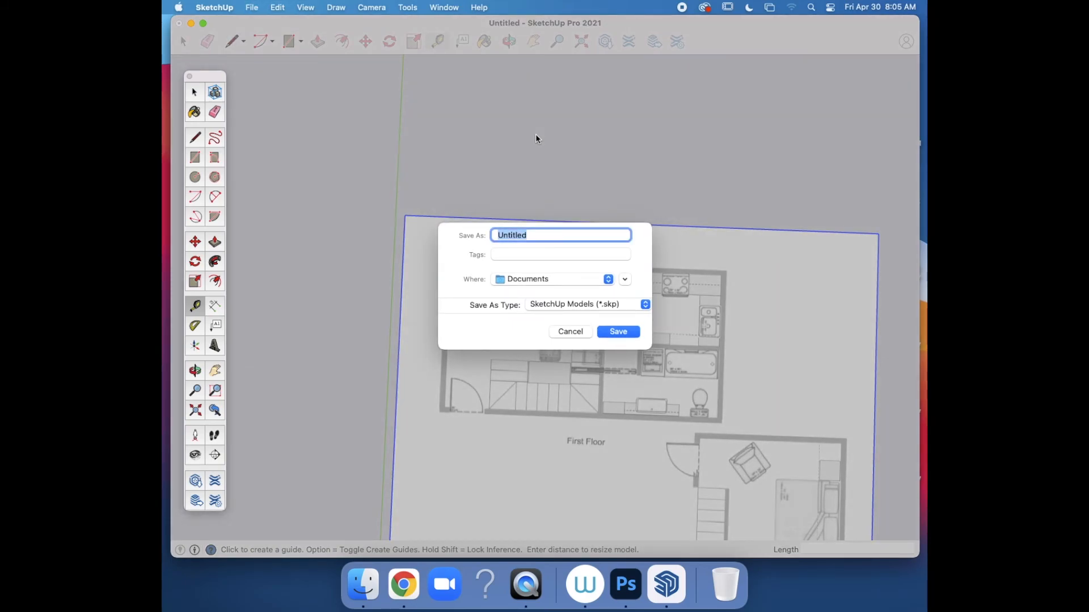
{"action": "type", "text": "MsT_500sqft_House_example"}
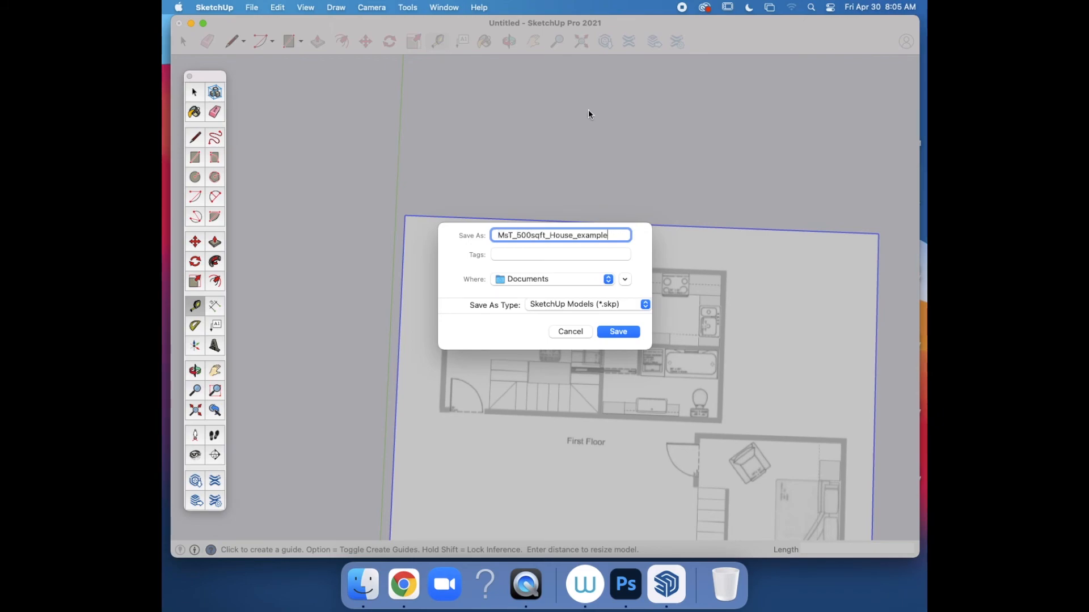
{"action": "left_click", "coordinate": [609, 280]}
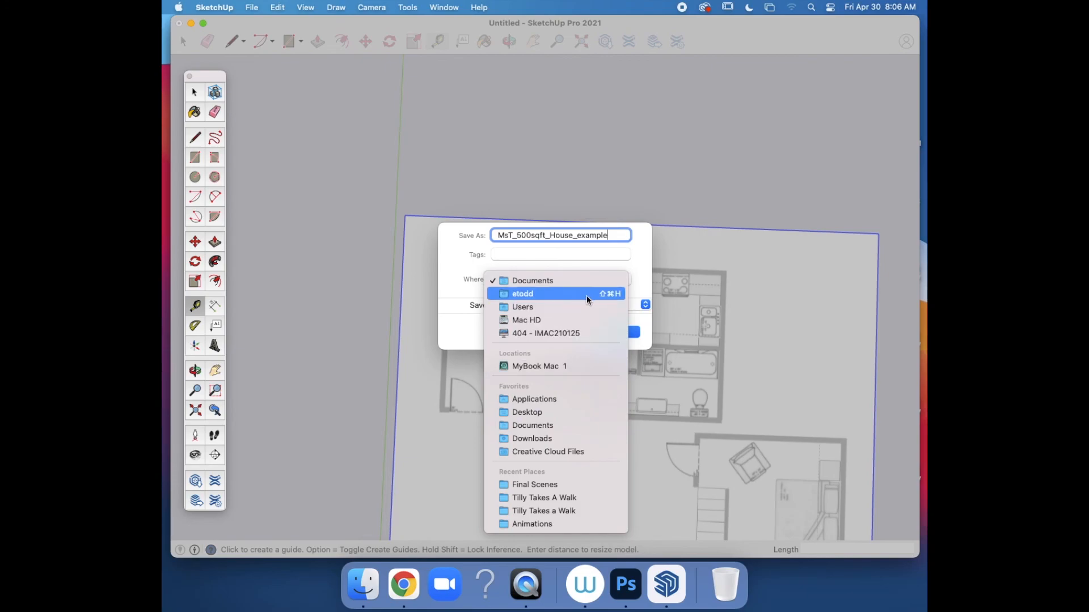
{"action": "left_click", "coordinate": [546, 412]}
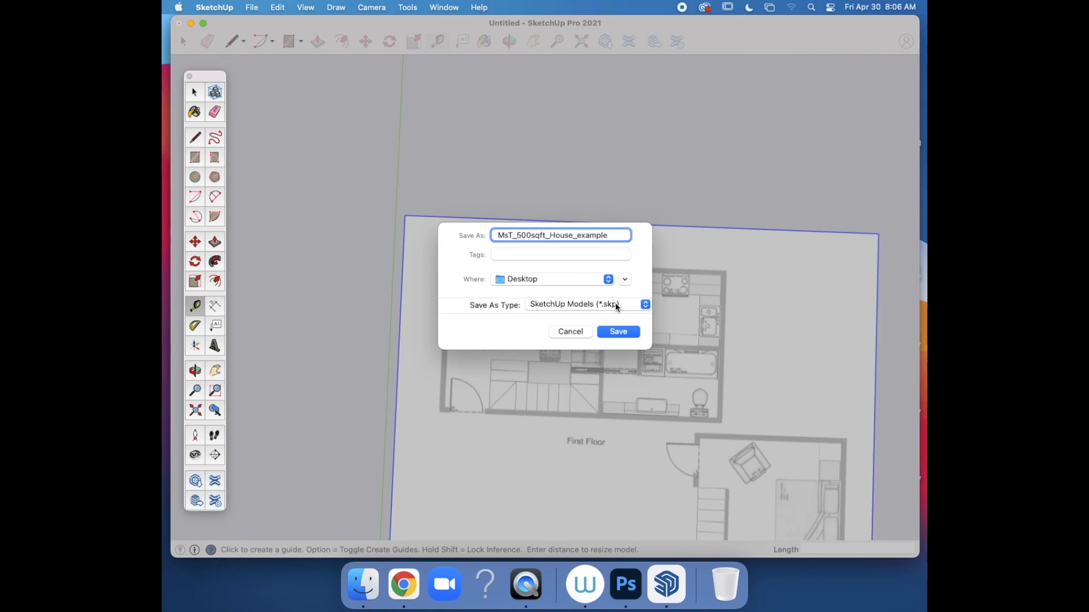
{"action": "left_click", "coordinate": [620, 332]}
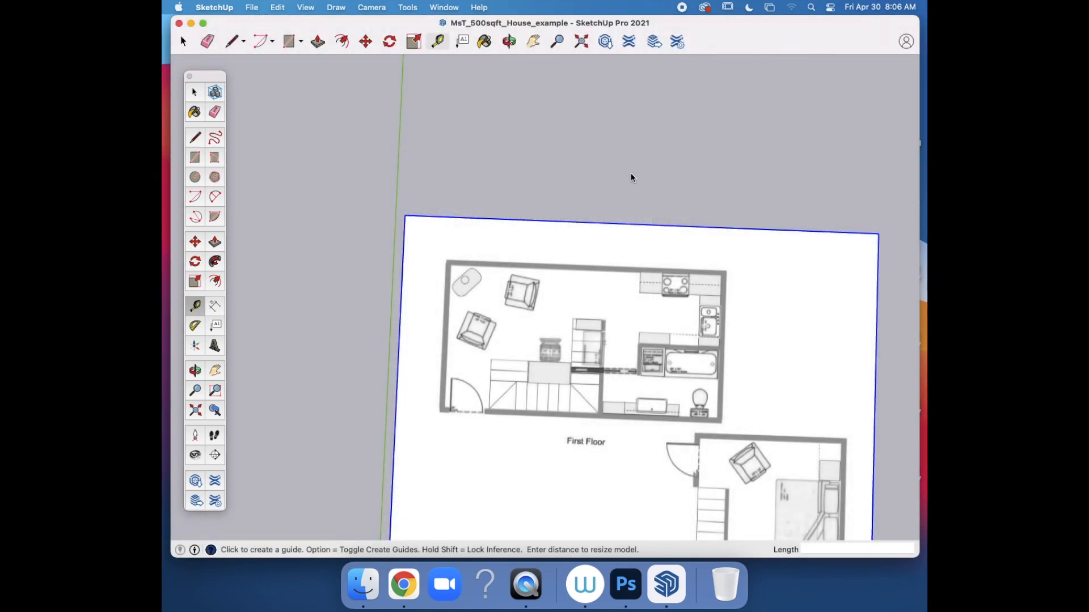